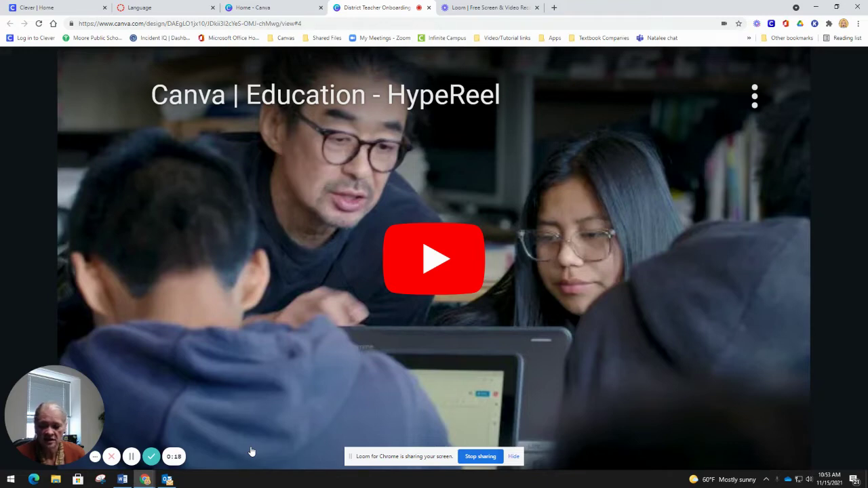
Step: Play the Canva Education hype video and look over the Reading & Language Arts course home page in Canvas
left_click(429, 270)
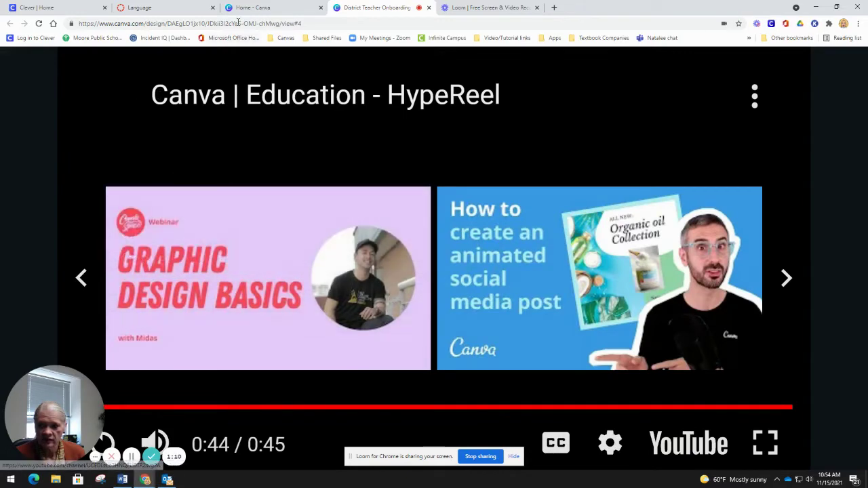
left_click(159, 10)
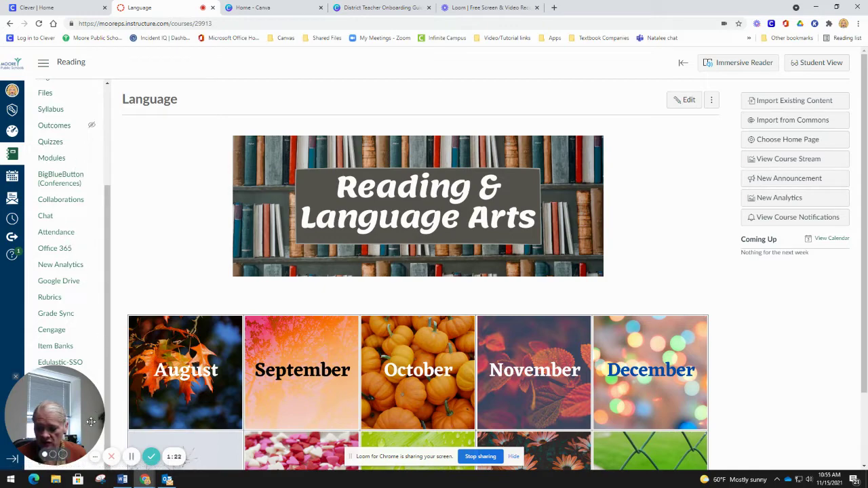
scroll(101, 383, "down", 1)
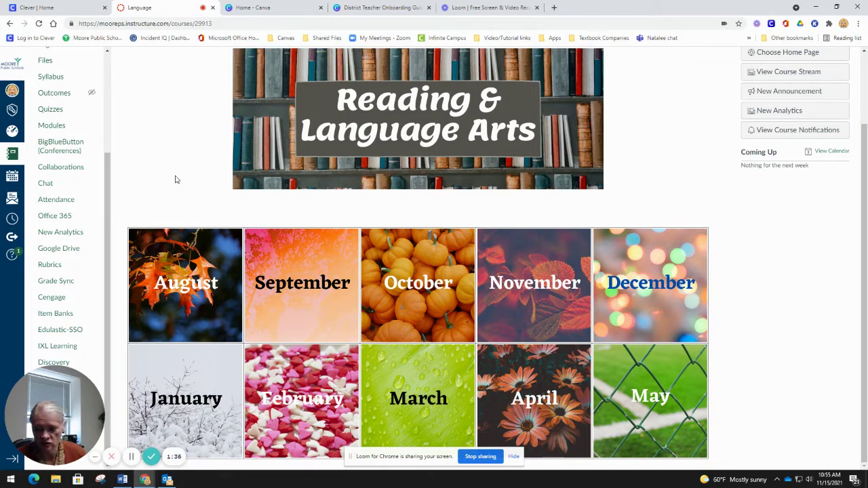
scroll(175, 178, "up", 2)
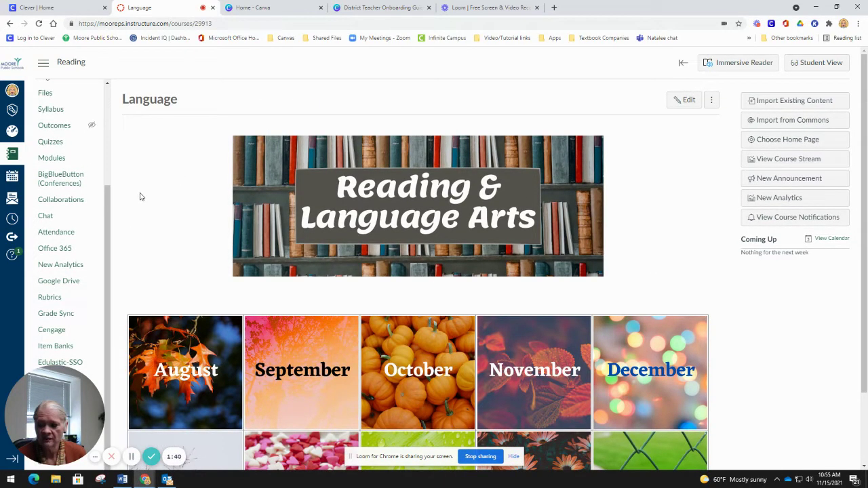
scroll(107, 195, "up", 3)
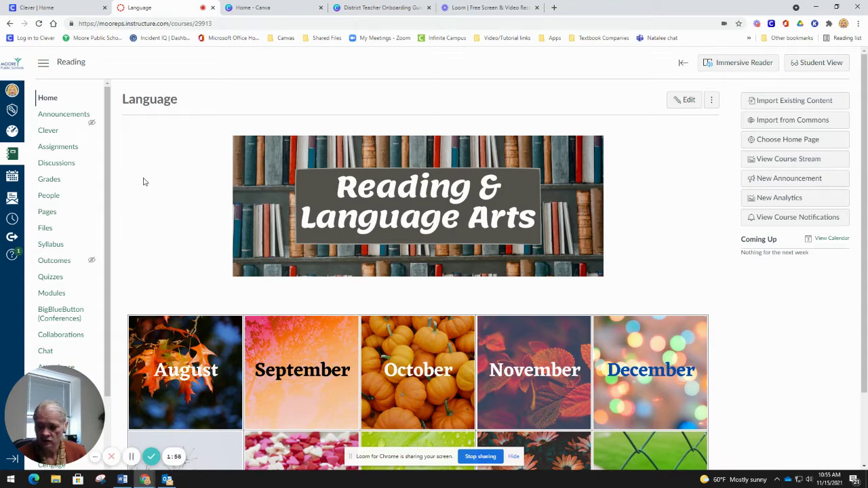
Step: Create a new assignment named "Rock Cycle" in the Reading course
left_click(64, 151)
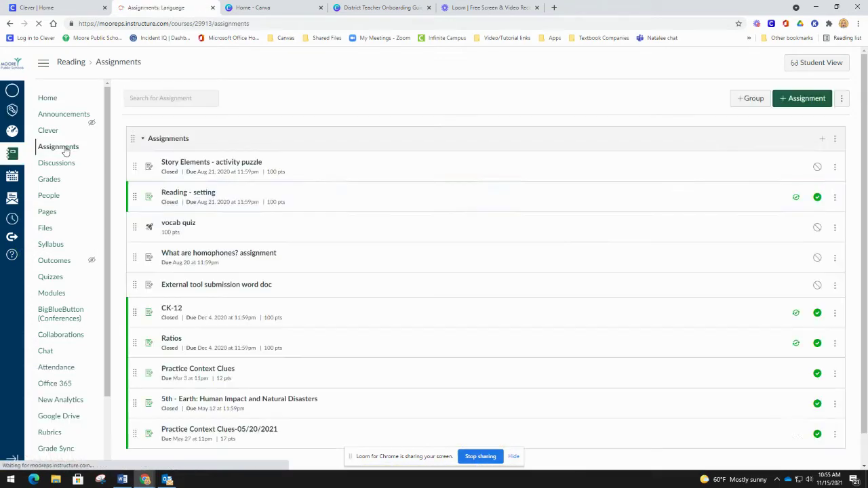
left_click(787, 99)
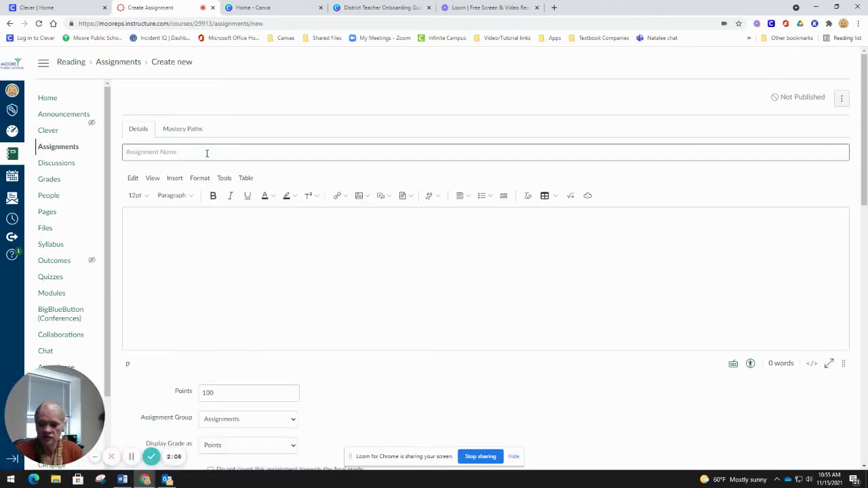
type("Rock Cycle")
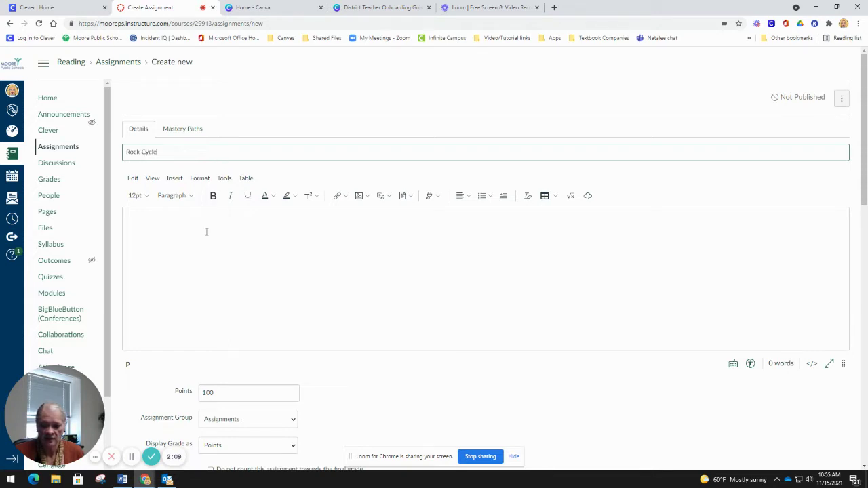
Step: Write the assignment description "Create a poster over the rock cycle" and start a new line below it
left_click(204, 220)
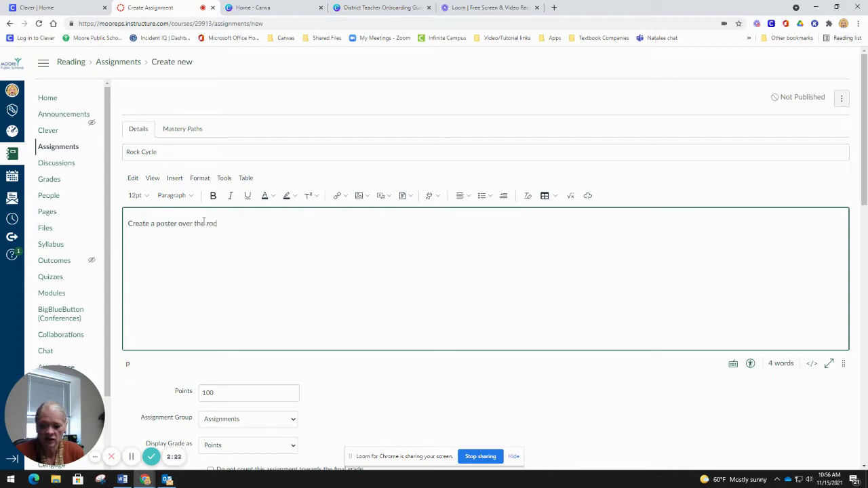
type("k c")
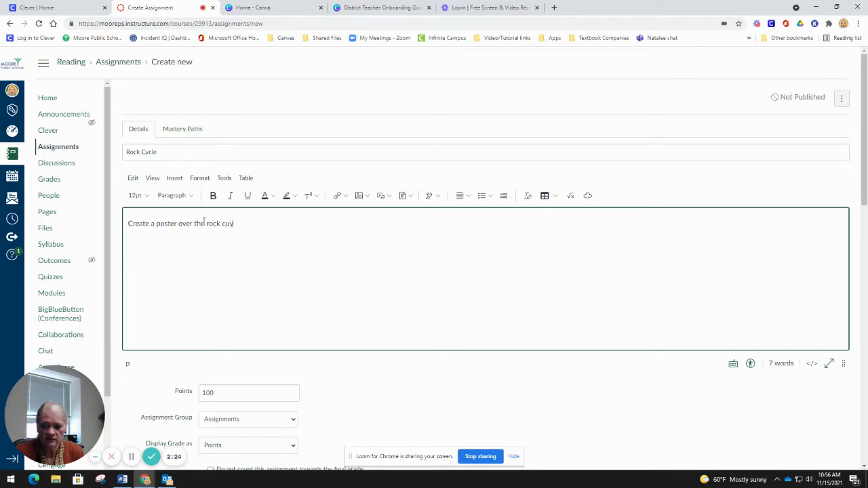
type("ycle")
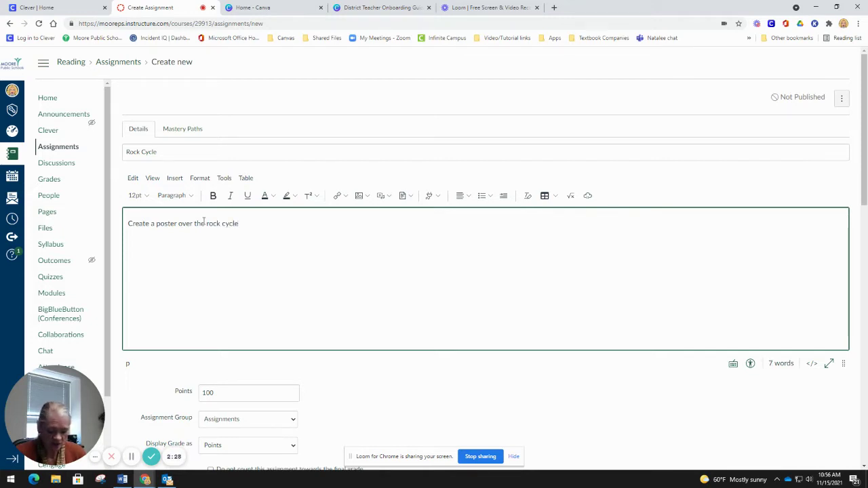
key("Return")
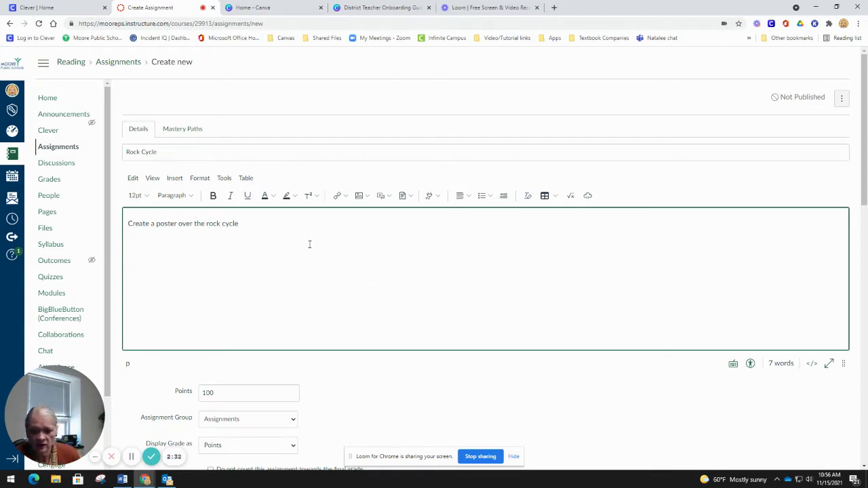
Step: Embed the existing Rock Cycle Newspaper design from Canva for Education below the assignment description
left_click(438, 199)
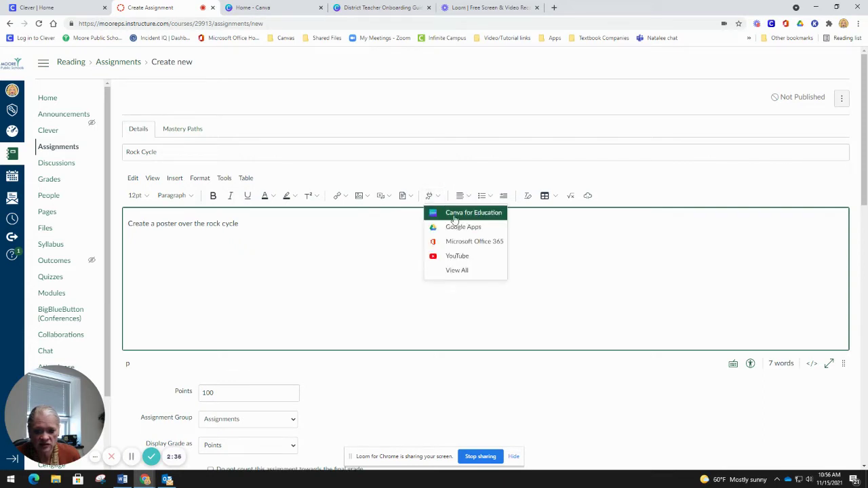
left_click(458, 214)
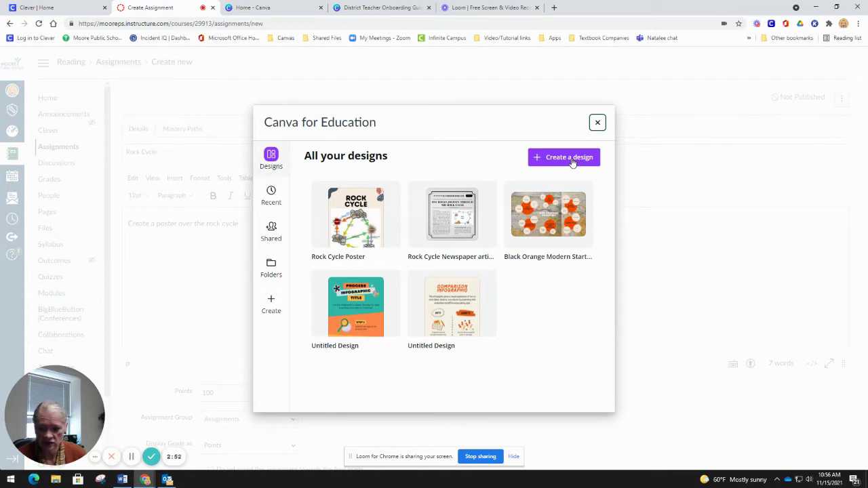
left_click(459, 224)
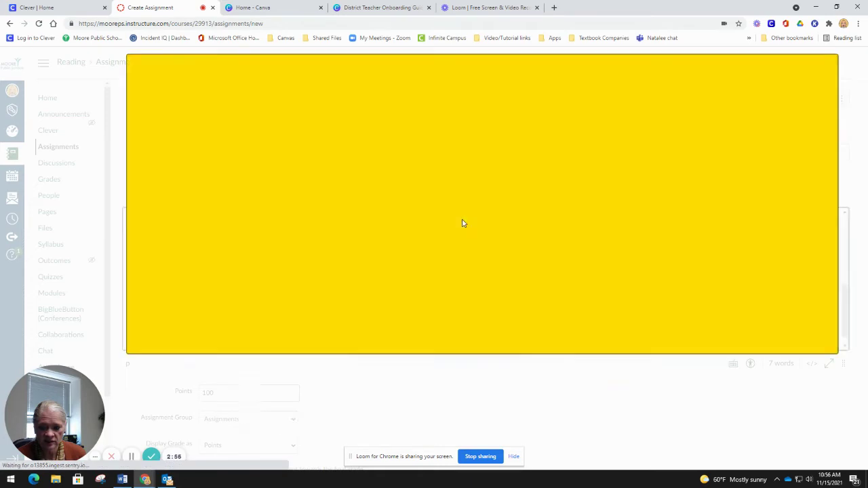
Step: Choose Online as the assignment's submission type
scroll(542, 276, "down", 1)
scroll(397, 372, "down", 1)
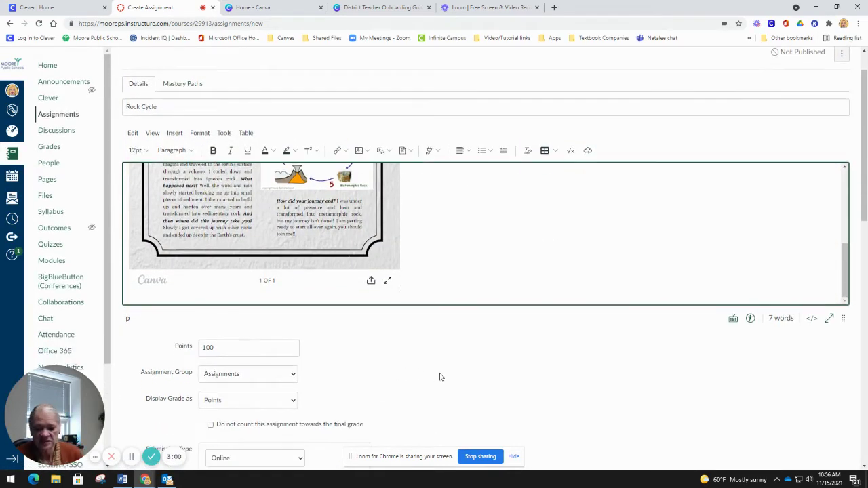
scroll(387, 355, "down", 2)
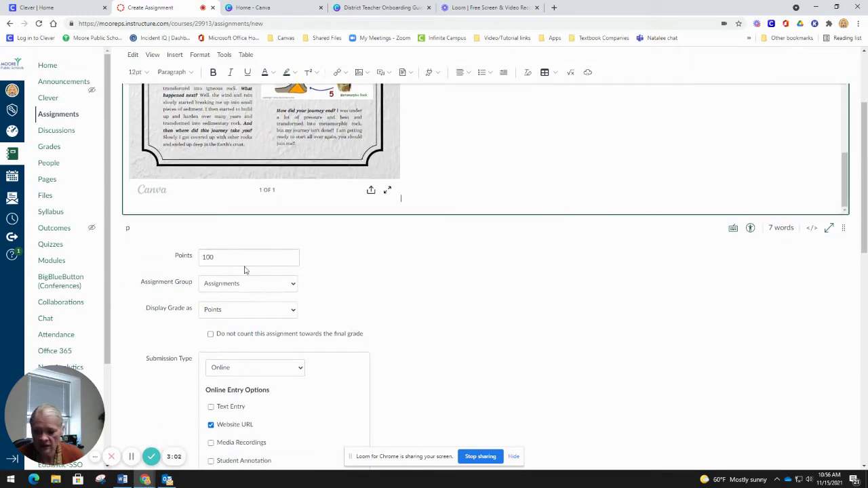
scroll(253, 259, "down", 2)
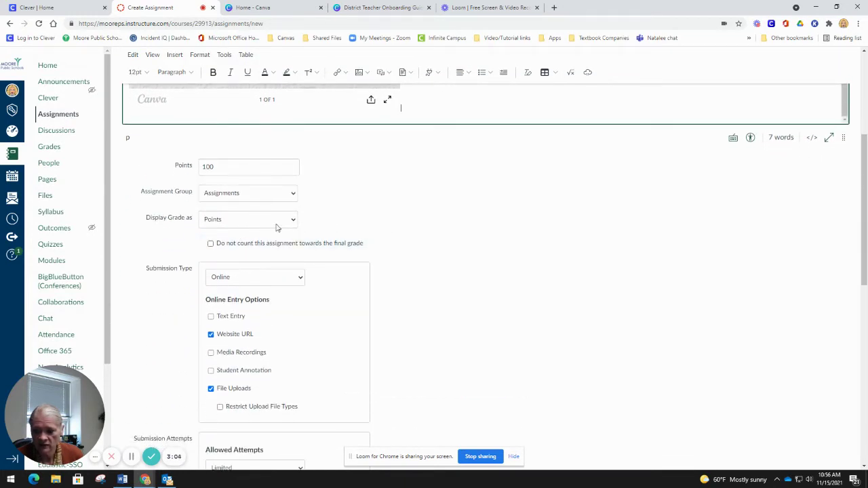
scroll(267, 204, "down", 1)
scroll(337, 252, "down", 2)
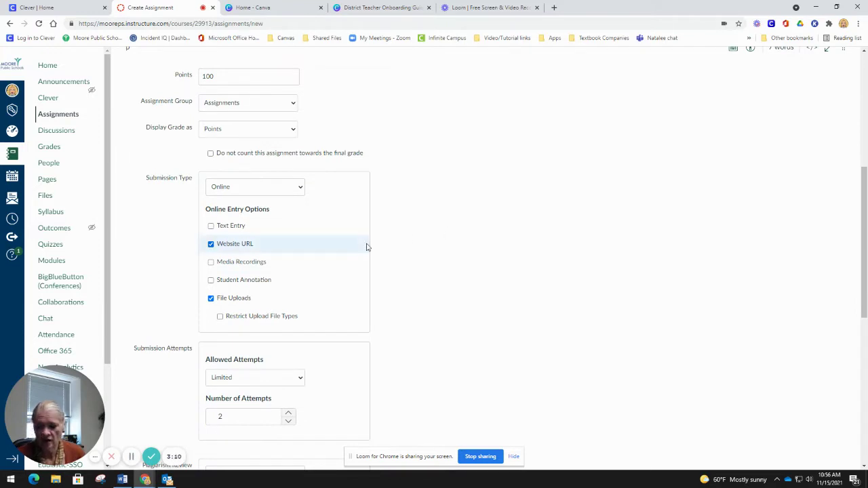
left_click(287, 190)
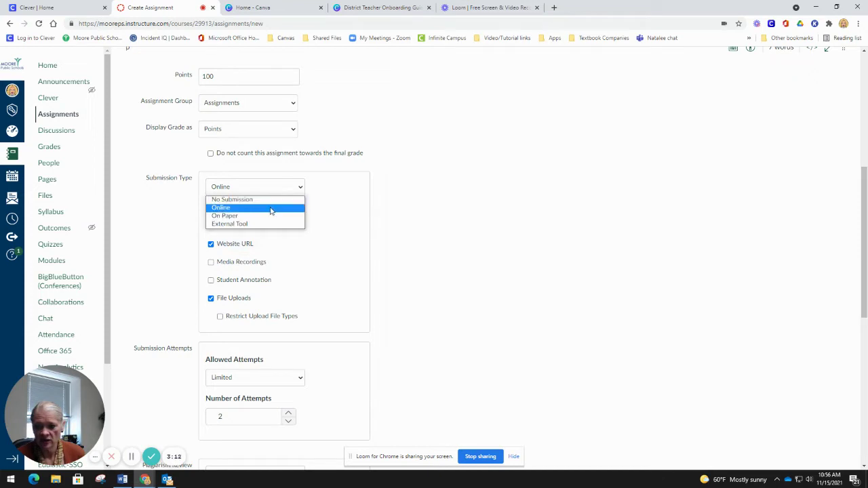
left_click(273, 207)
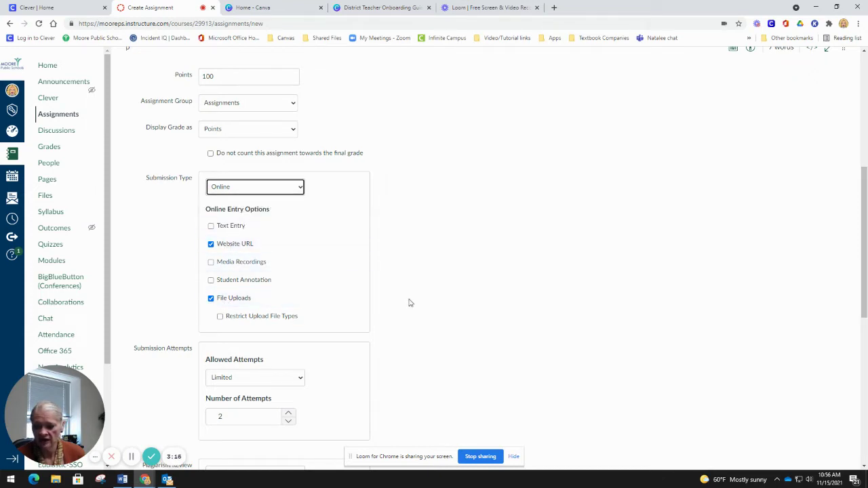
Step: Set the assignment's due date to Nov 30, 2021 for everyone
scroll(416, 301, "down", 1)
scroll(416, 300, "down", 3)
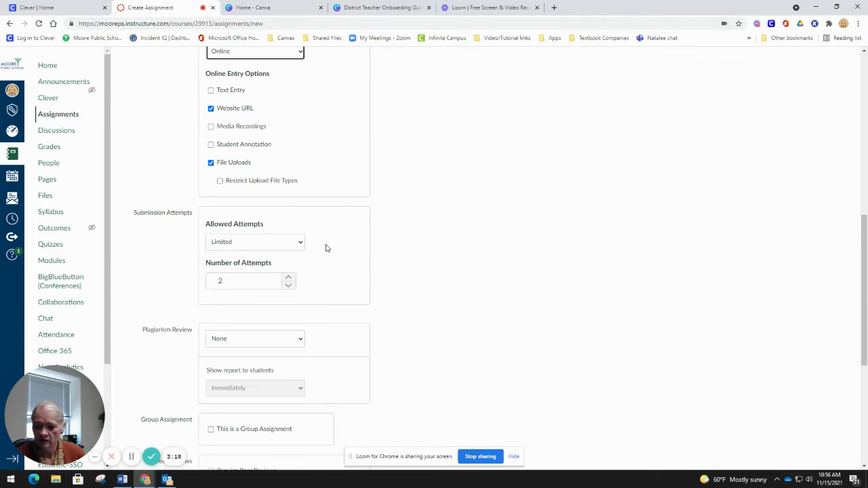
scroll(318, 245, "down", 1)
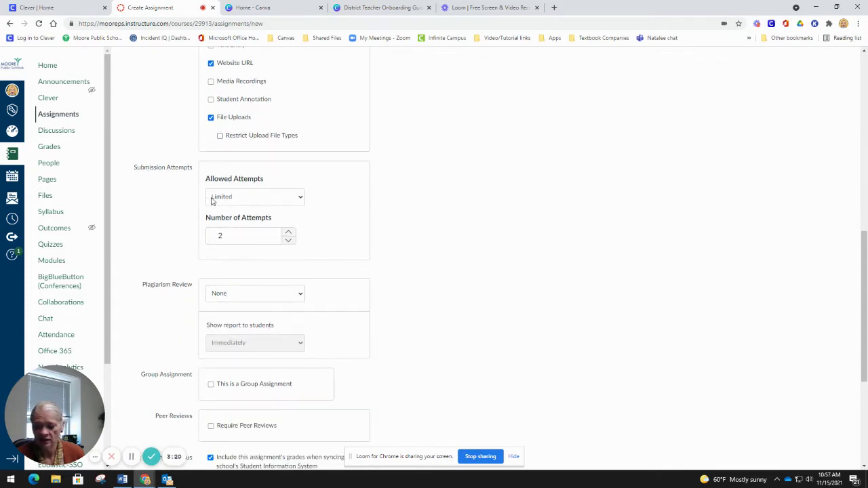
scroll(355, 211, "down", 2)
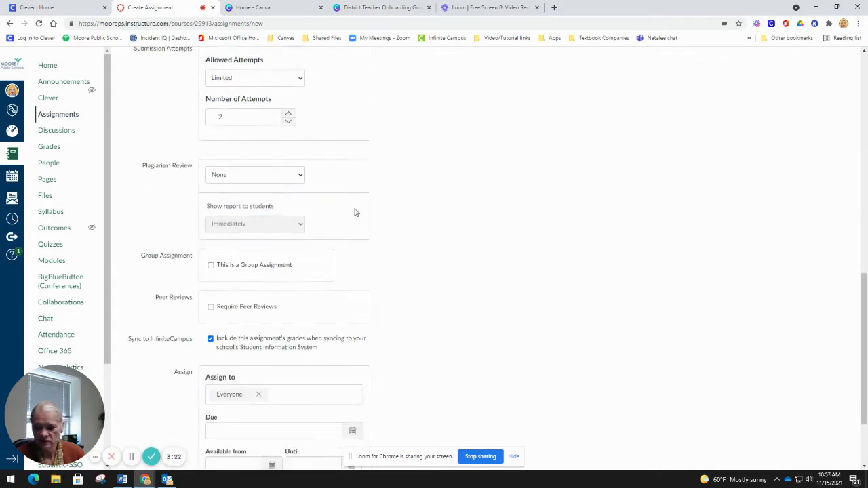
scroll(353, 194, "down", 2)
scroll(356, 196, "down", 1)
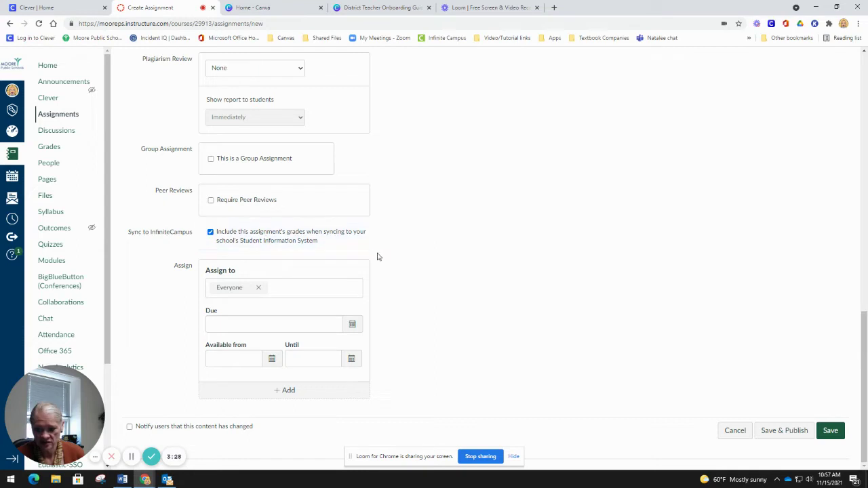
left_click(354, 326)
left_click(244, 417)
left_click(443, 374)
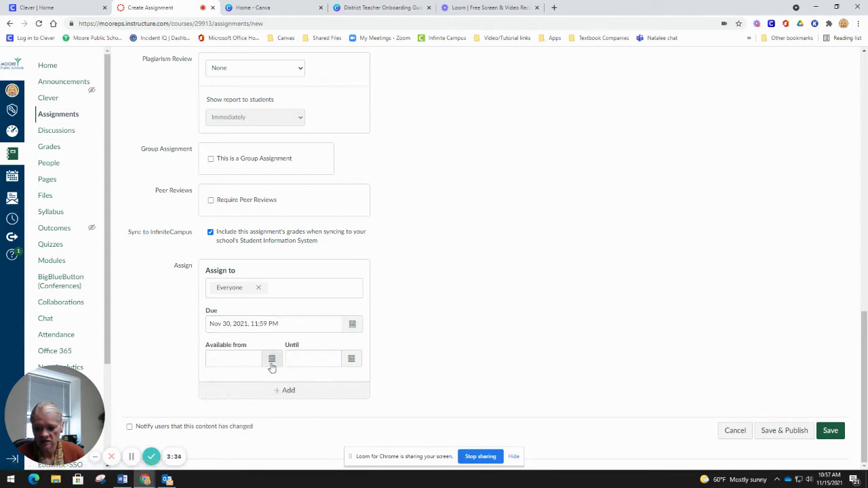
Step: Make the assignment available from Nov 15, 2021 until Nov 30, 2021
left_click(272, 359)
left_click(229, 300)
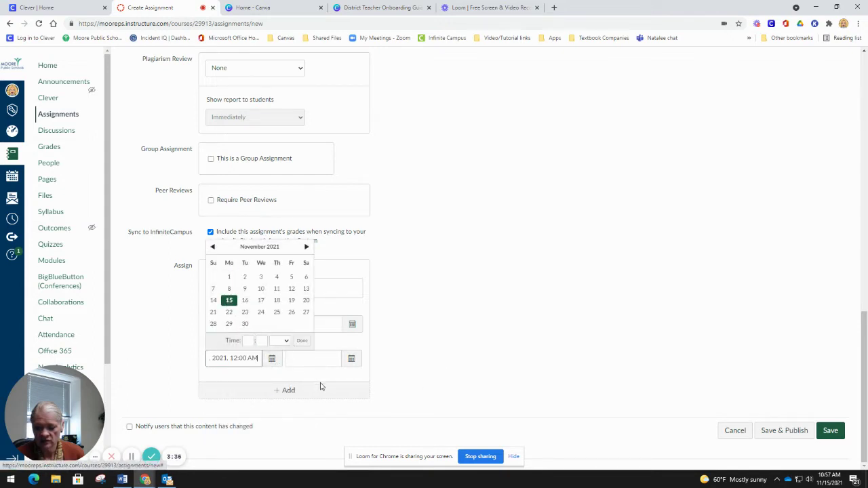
left_click(434, 373)
left_click(351, 358)
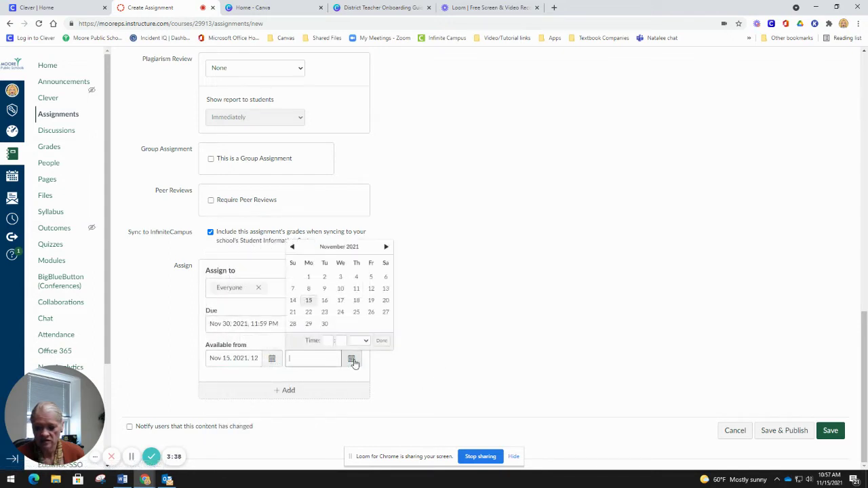
left_click(324, 324)
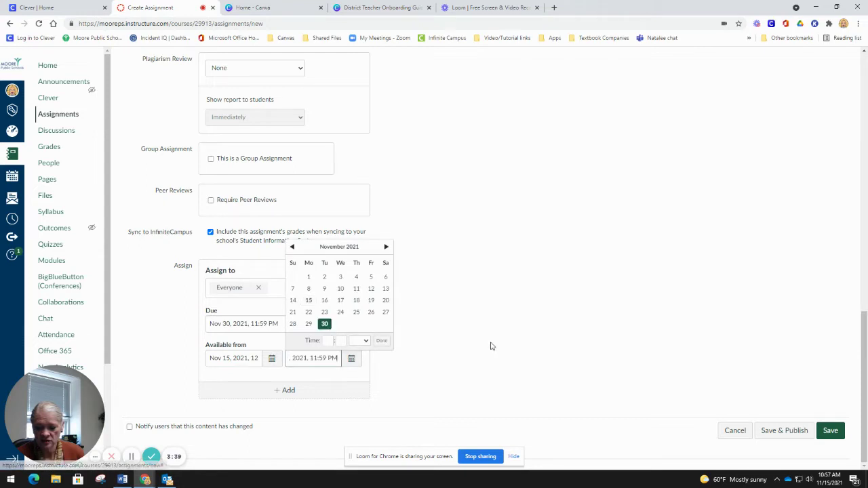
left_click(543, 359)
Step: Save and publish the Rock Cycle assignment and review its page with the embedded design
left_click(774, 431)
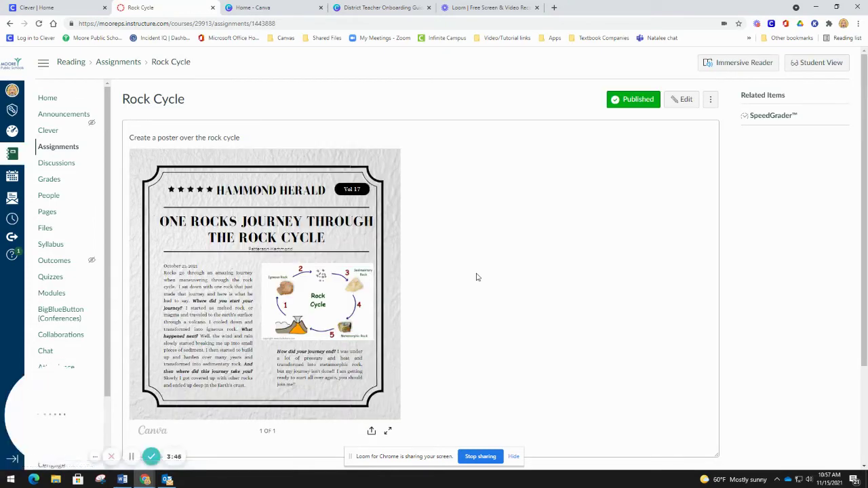
scroll(476, 277, "down", 2)
scroll(476, 276, "up", 1)
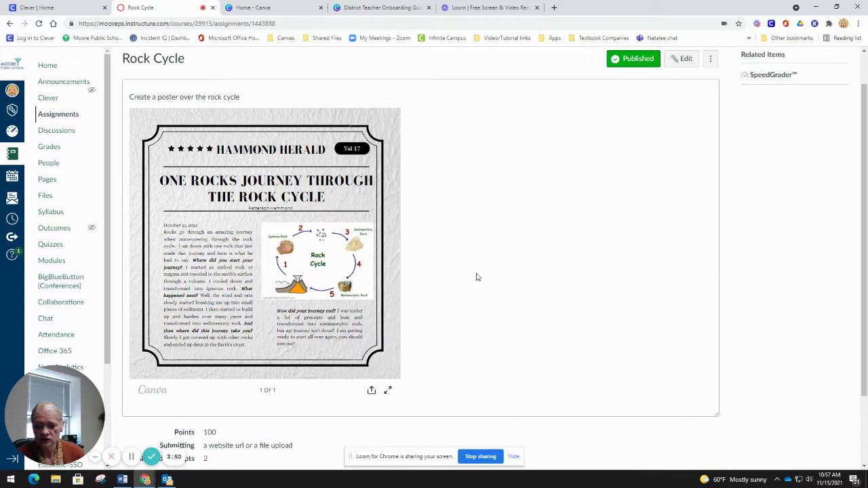
scroll(476, 276, "up", 1)
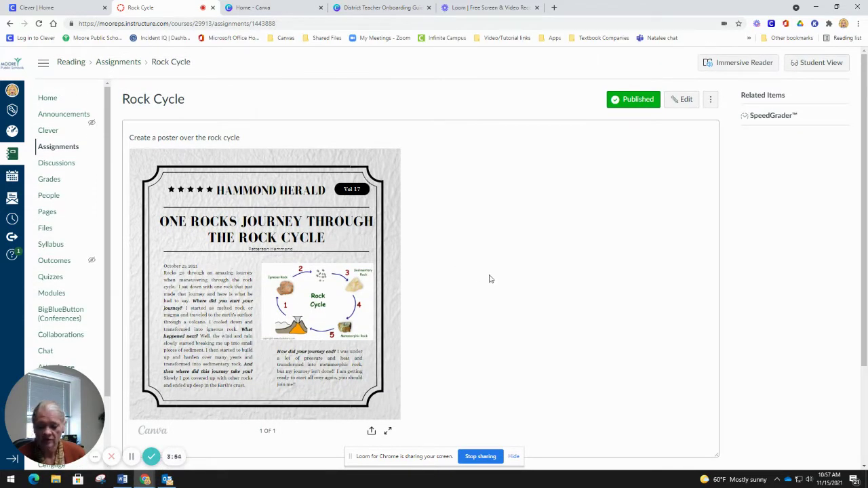
scroll(502, 280, "down", 2)
scroll(588, 263, "up", 2)
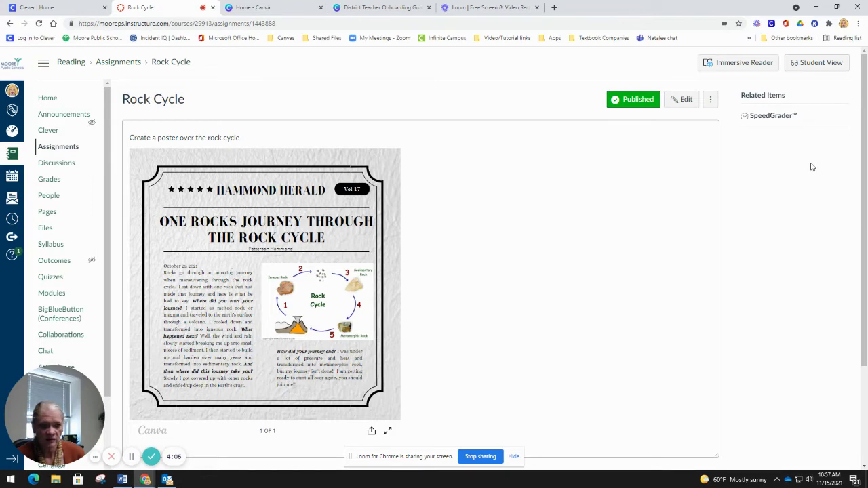
Step: View the Rock Cycle assignment as a student and look over its details and embedded design
left_click(819, 62)
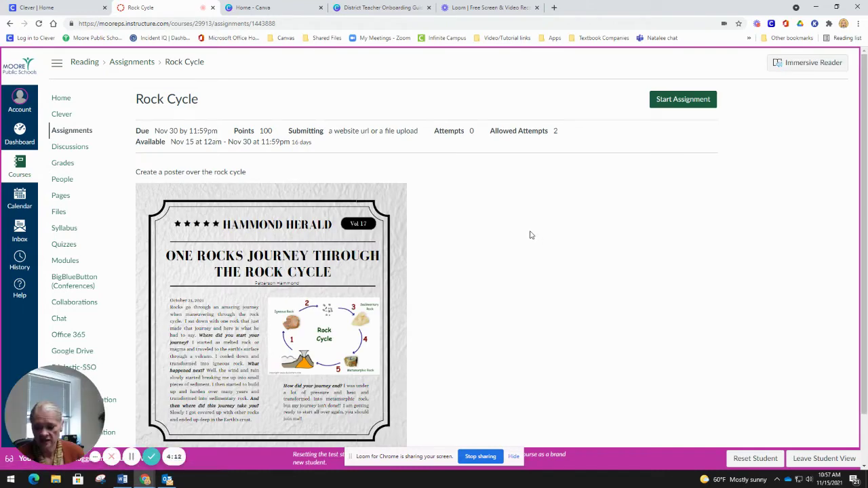
scroll(461, 213, "down", 1)
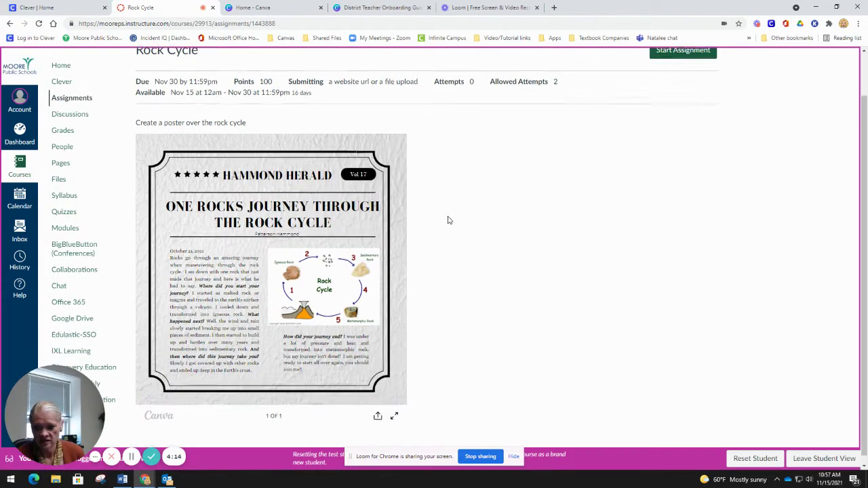
Step: Start the Rock Cycle assignment as the test student and submit the Rock Cycle Poster design from Canva for Education
scroll(566, 206, "up", 1)
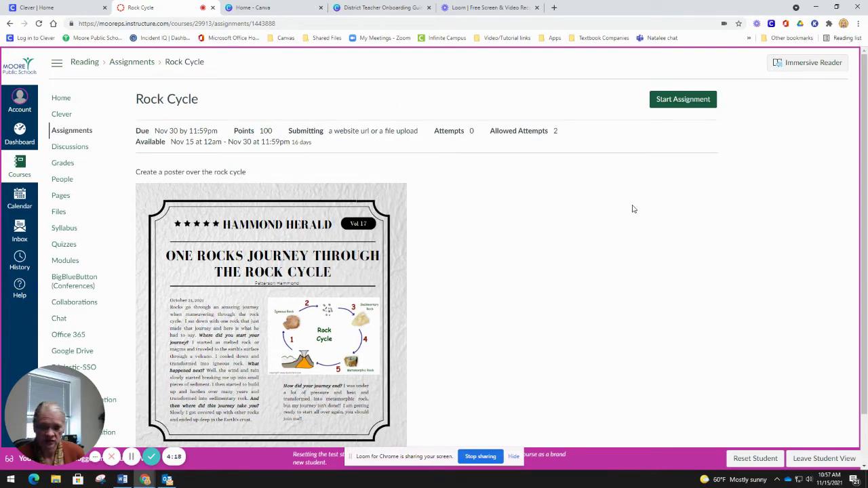
left_click(671, 101)
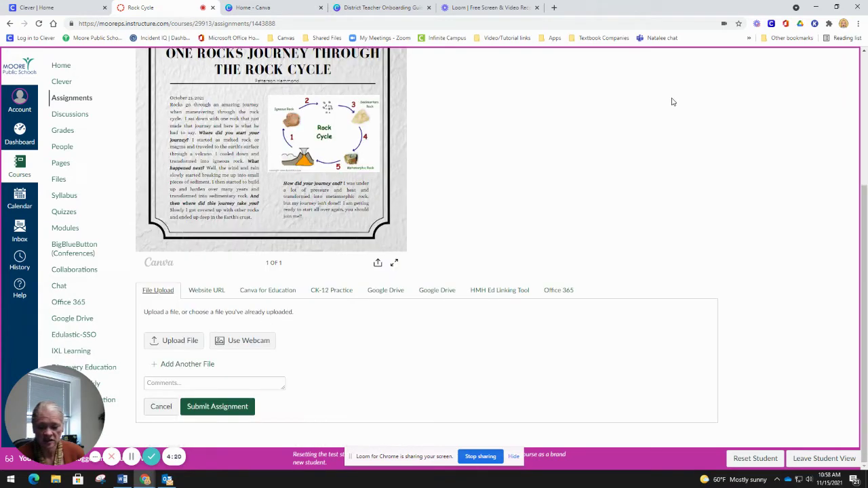
left_click(275, 292)
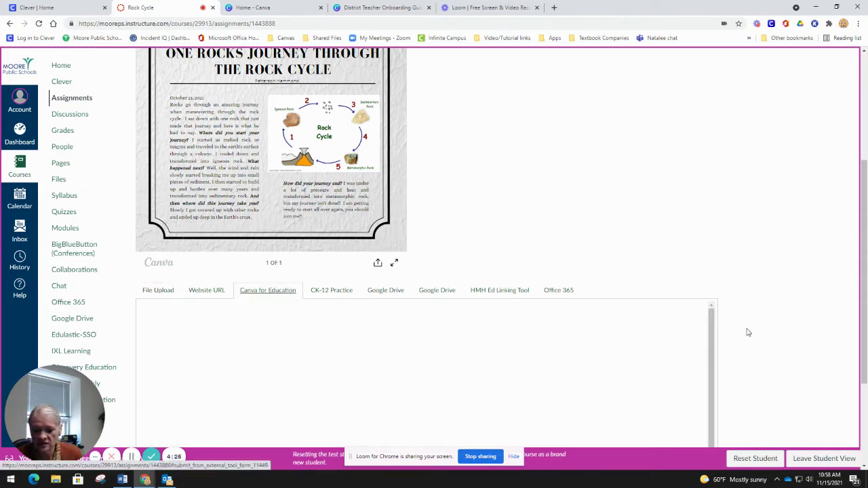
scroll(804, 321, "down", 2)
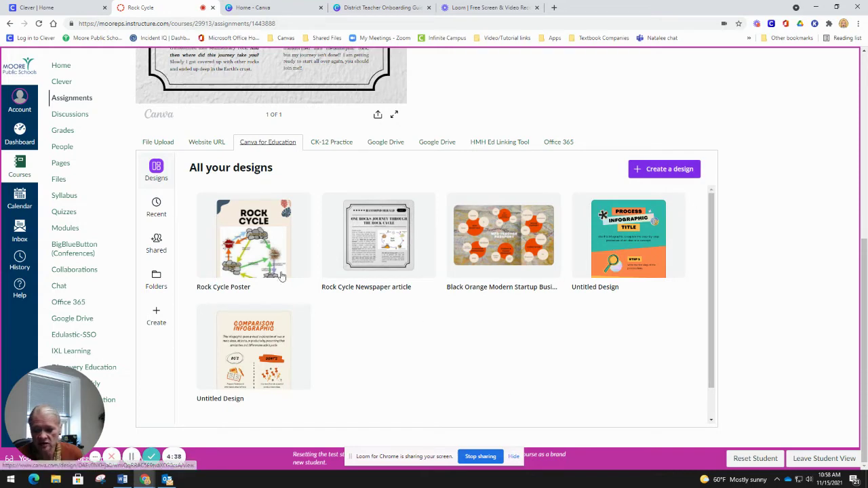
left_click(254, 249)
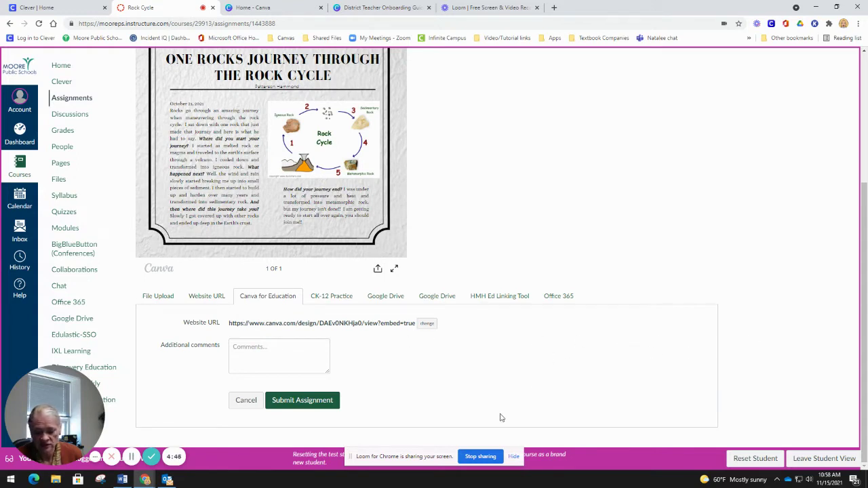
left_click(303, 404)
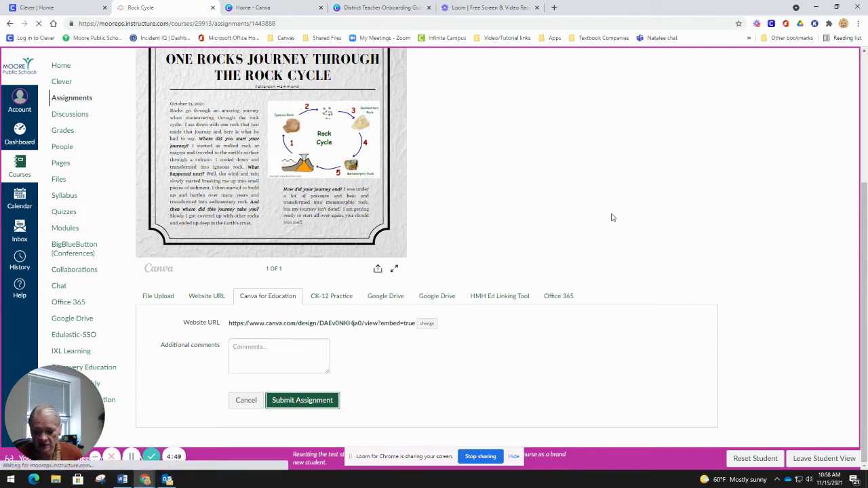
scroll(611, 217, "down", 1)
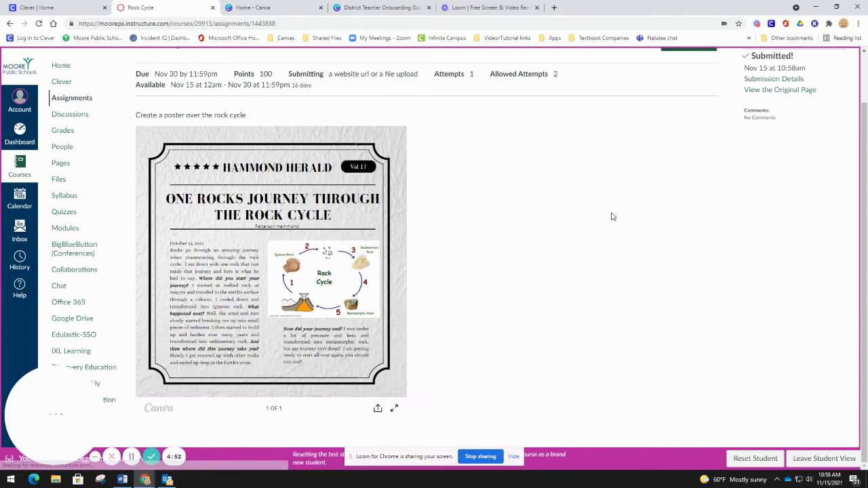
scroll(620, 217, "up", 1)
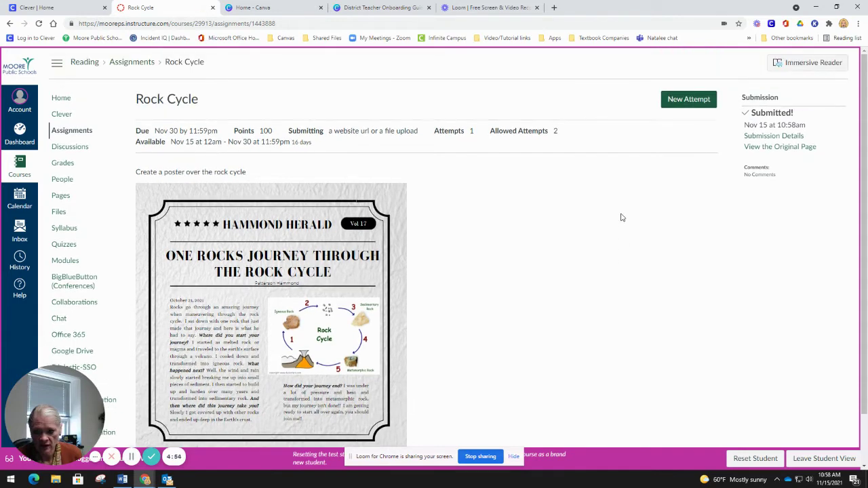
scroll(686, 280, "down", 1)
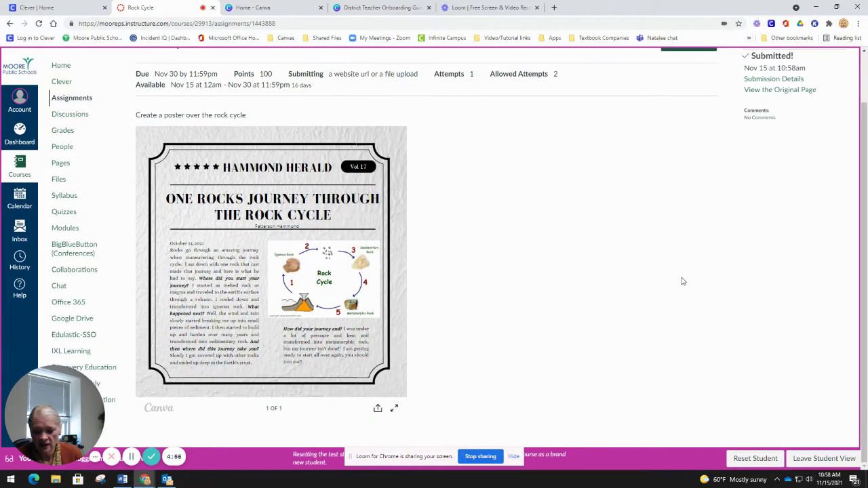
scroll(683, 282, "up", 1)
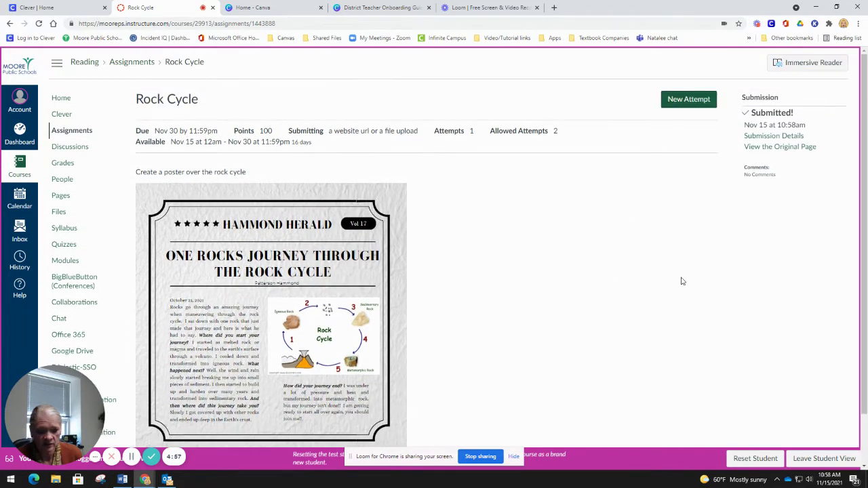
Step: Leave the student view and open the Rock Cycle assignment's submission in SpeedGrader
left_click(806, 460)
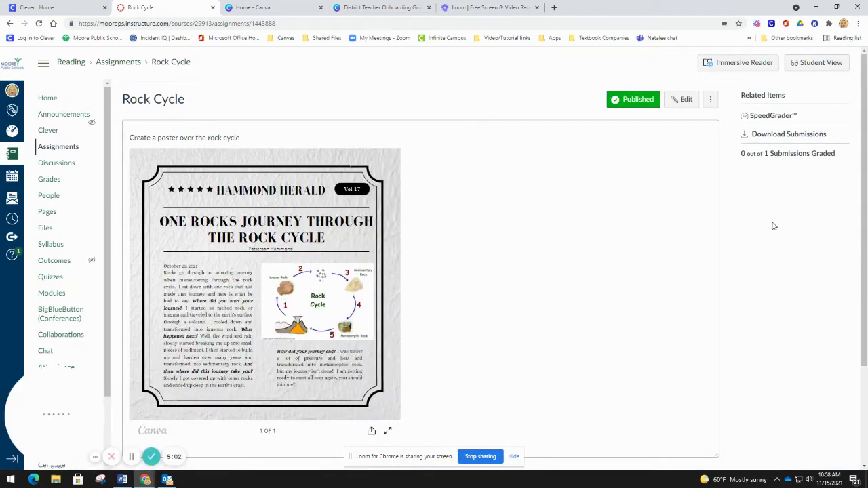
scroll(772, 227, "down", 3)
scroll(773, 226, "up", 3)
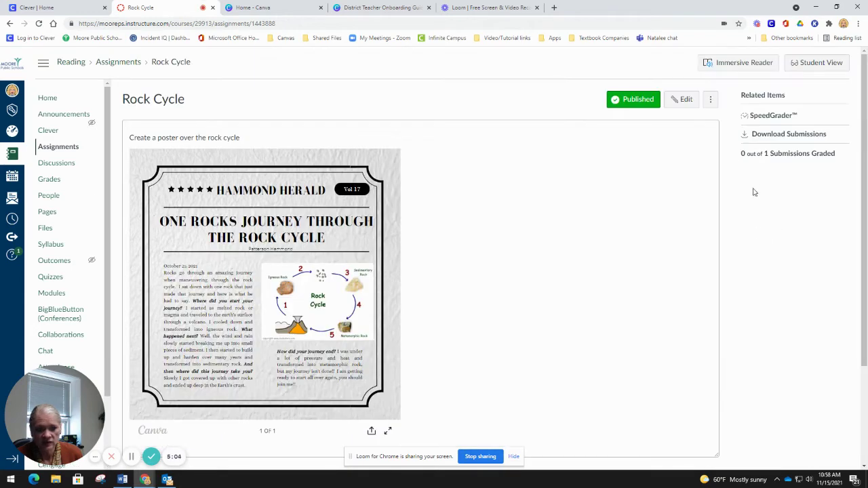
left_click(760, 117)
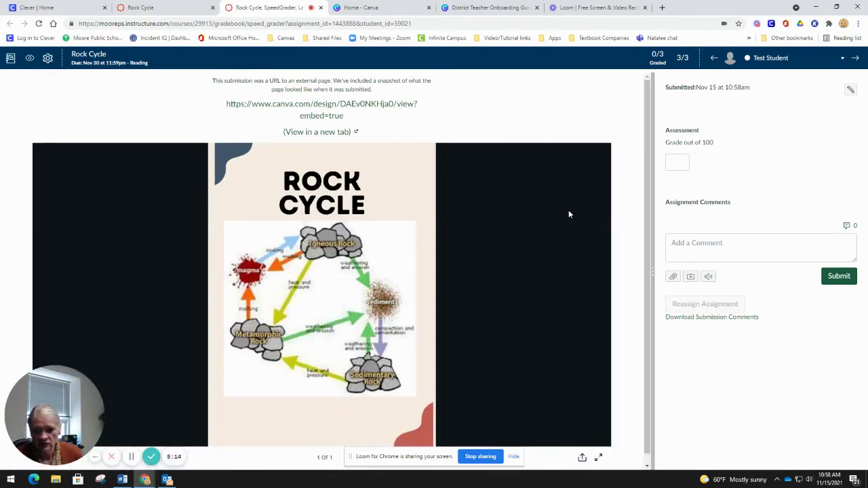
Step: Grade the test student's Rock Cycle submission 95 out of 100
left_click(668, 166)
left_click(716, 242)
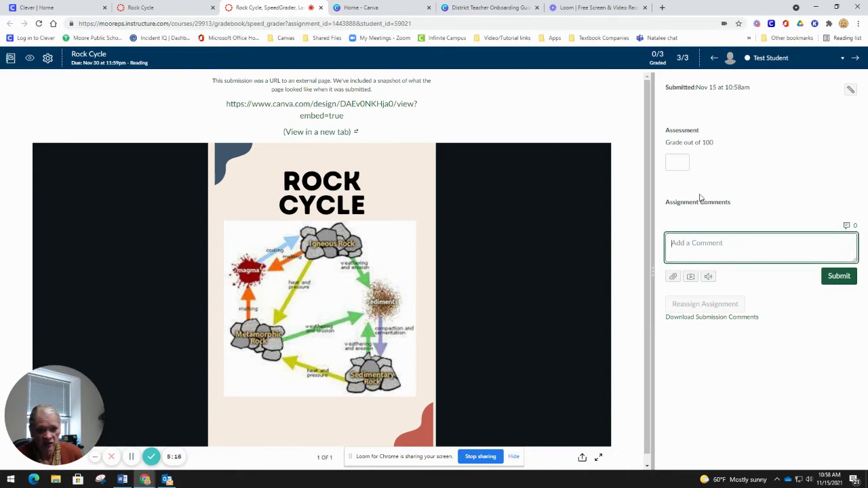
left_click(681, 167)
type("95")
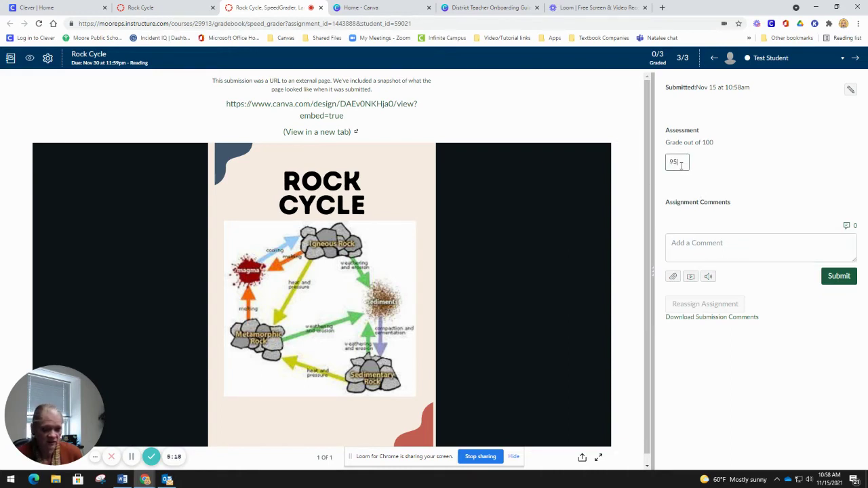
Step: Submit the assignment comment "Awesome job." on the test student's poster
left_click(713, 248)
type("Aw")
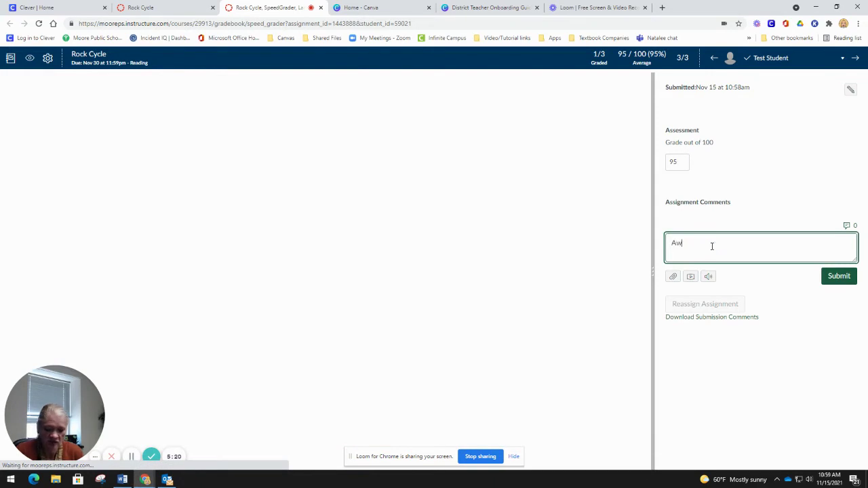
type("esome job.")
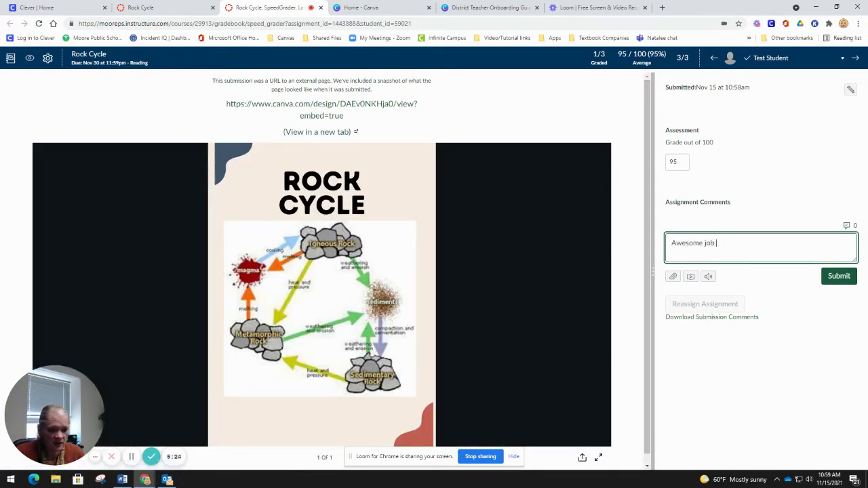
left_click(838, 275)
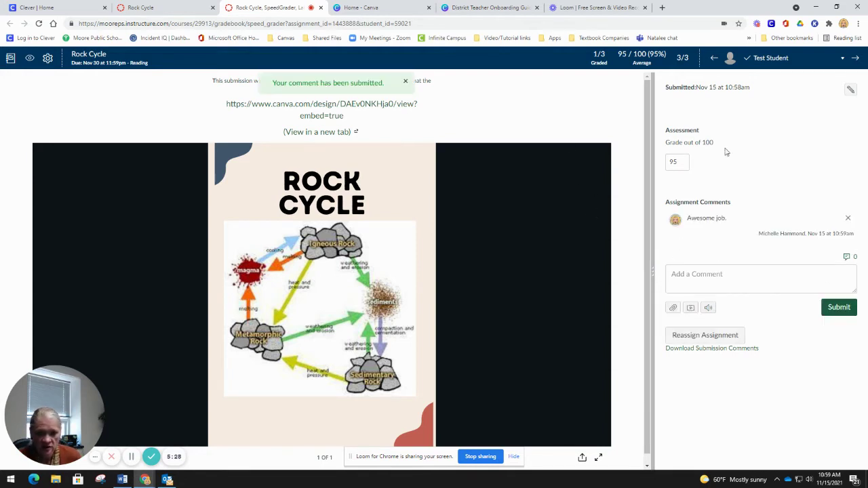
scroll(607, 171, "down", 1)
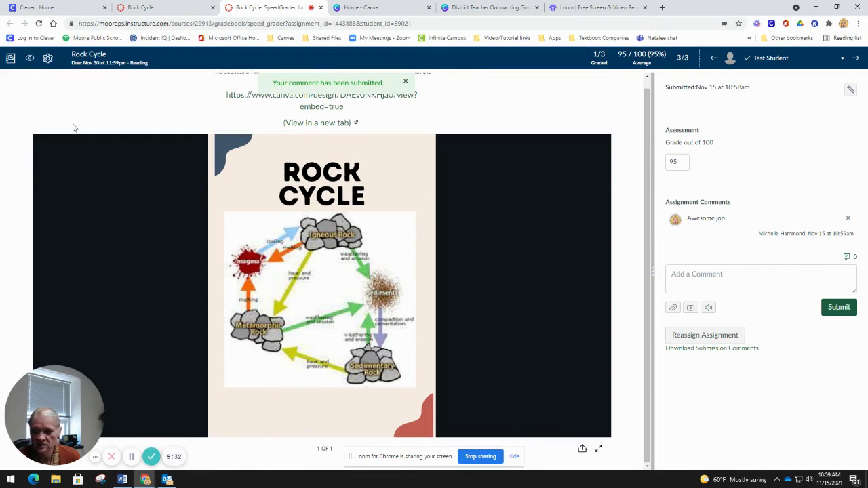
Step: Go back to the Reading course and create a new page titled "Biomes" from its list of all pages
left_click(166, 8)
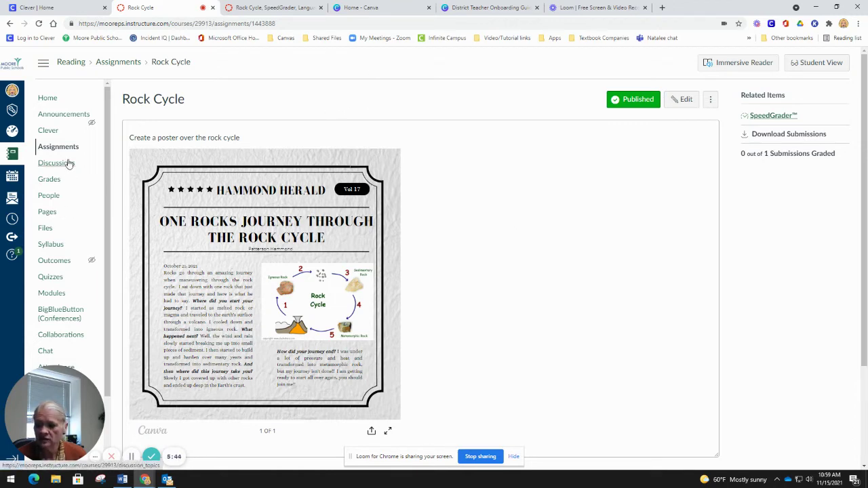
left_click(50, 213)
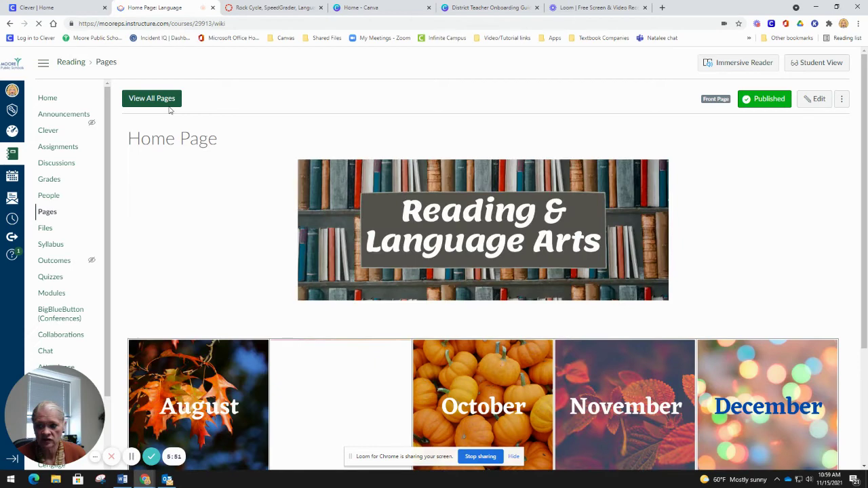
left_click(160, 100)
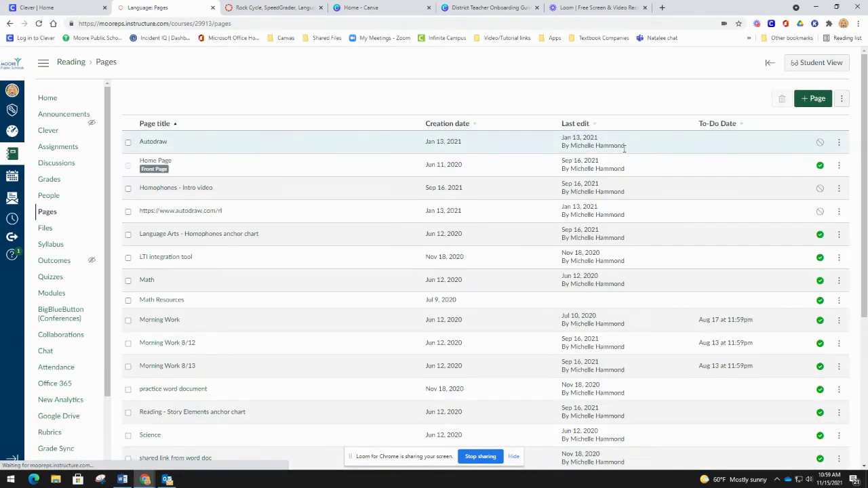
left_click(812, 98)
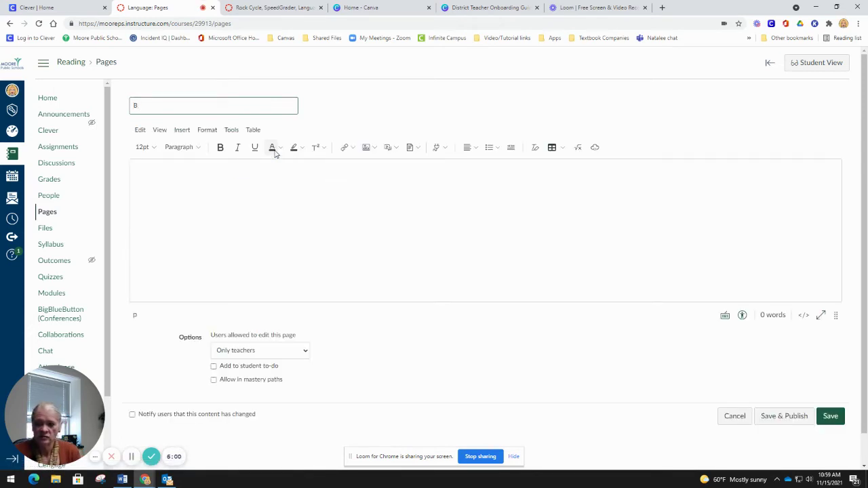
type("Biomes")
Step: Embed the untitled process infographic from Canva for Education in the Biomes page body and save the page
left_click(442, 223)
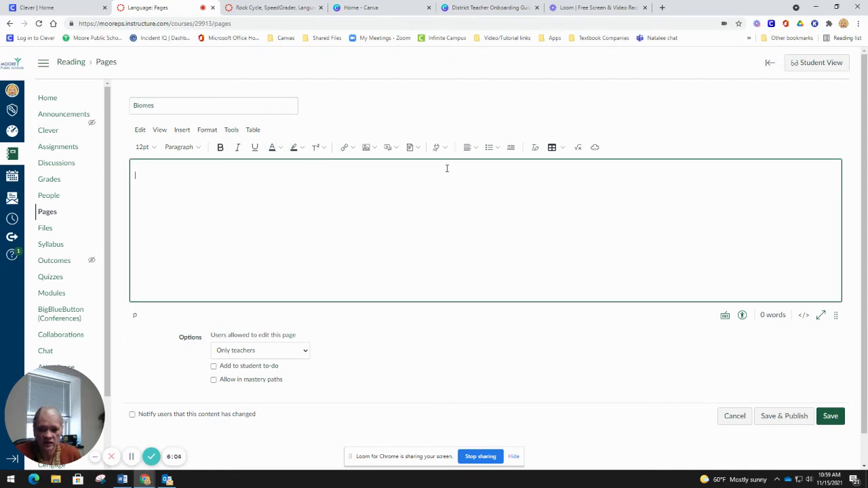
left_click(442, 149)
left_click(461, 166)
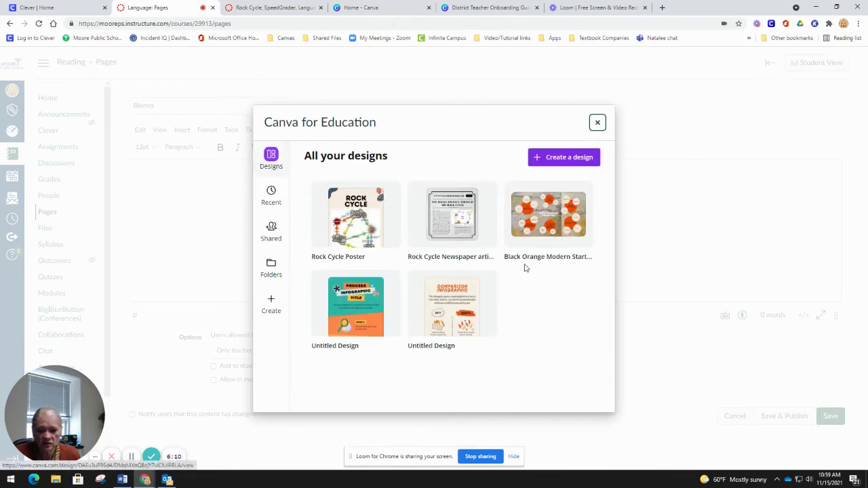
left_click(342, 314)
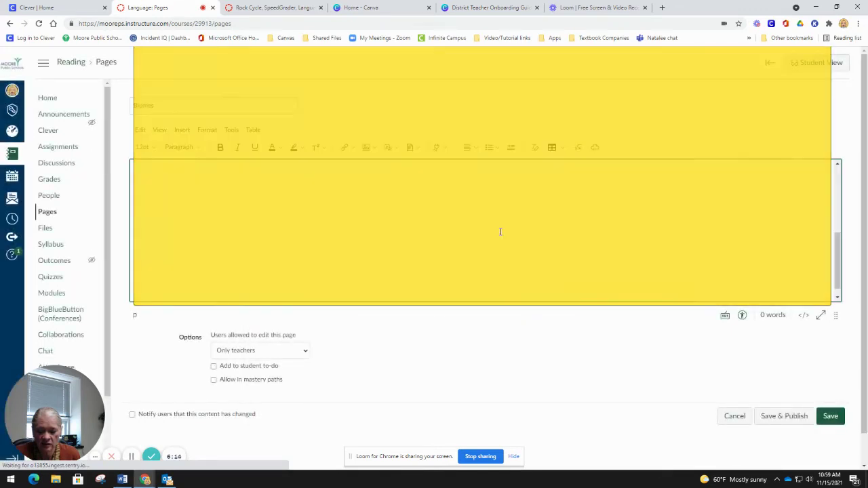
scroll(493, 229, "up", 5)
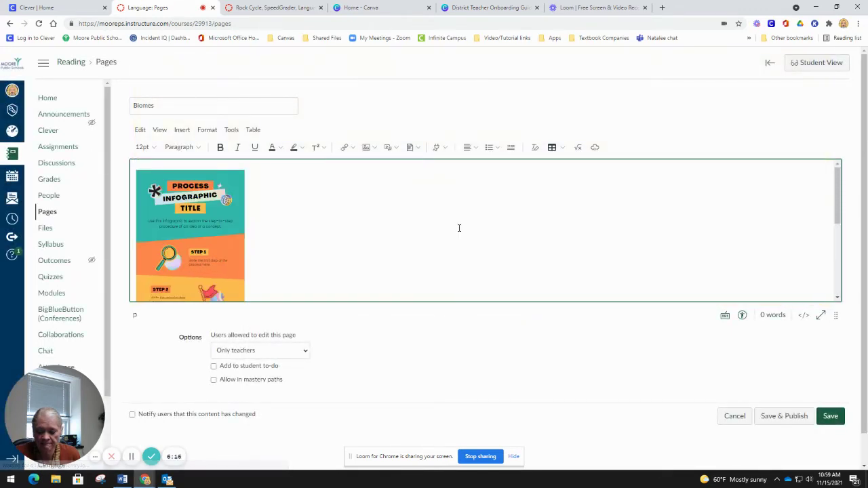
scroll(347, 217, "down", 5)
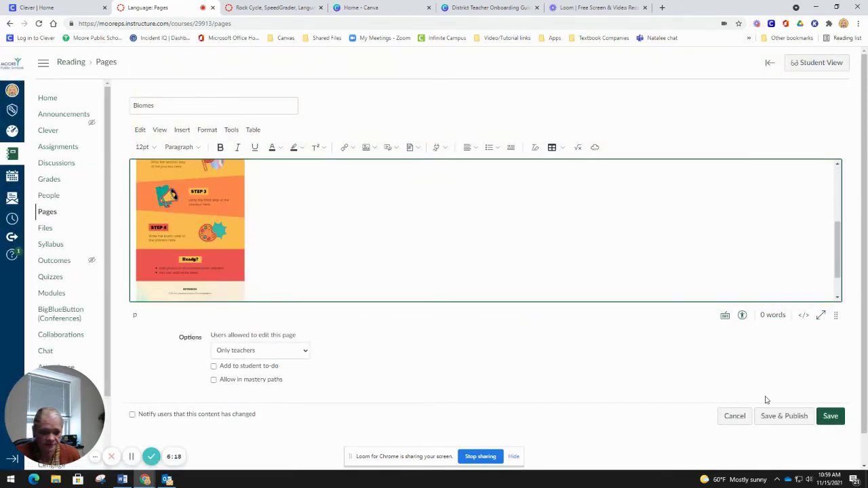
left_click(830, 416)
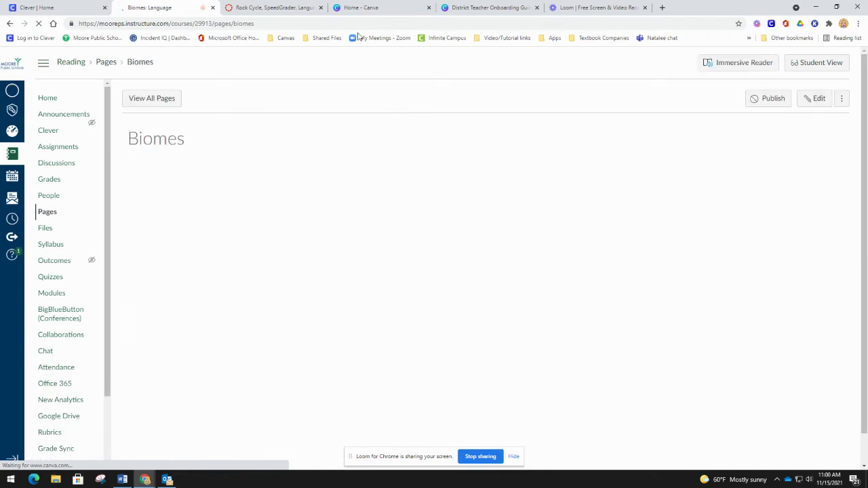
Step: Switch to Canva, search for Canvas Banner templates and browse the banner designs
left_click(369, 8)
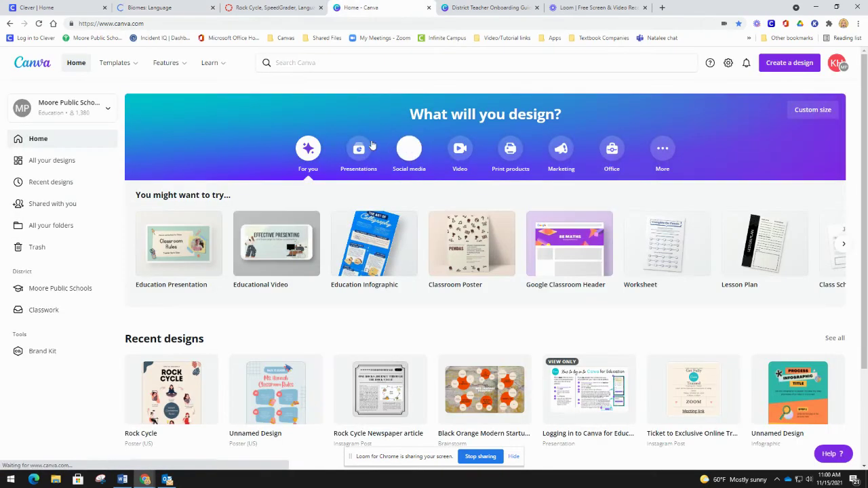
left_click(307, 63)
type("canvas ")
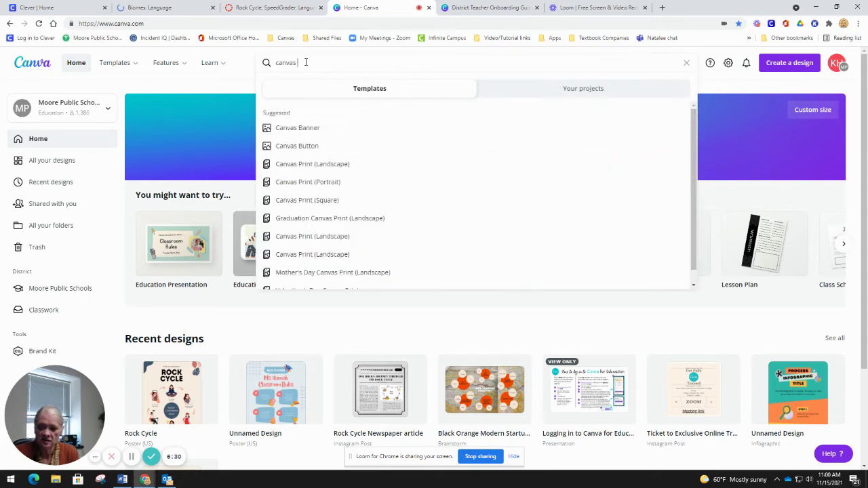
type("banner")
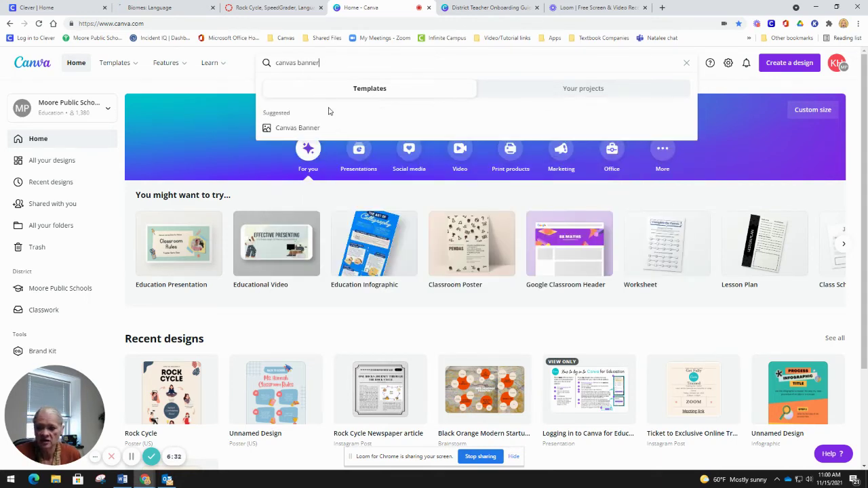
left_click(305, 128)
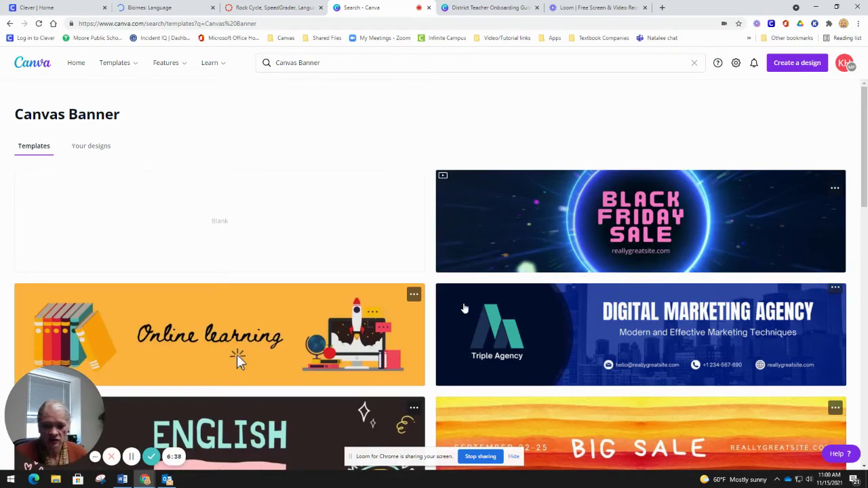
scroll(572, 251, "down", 3)
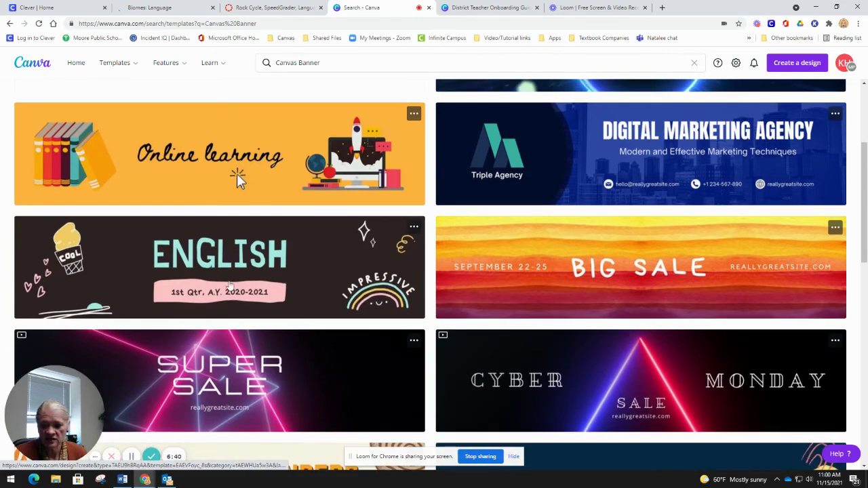
scroll(549, 265, "up", 3)
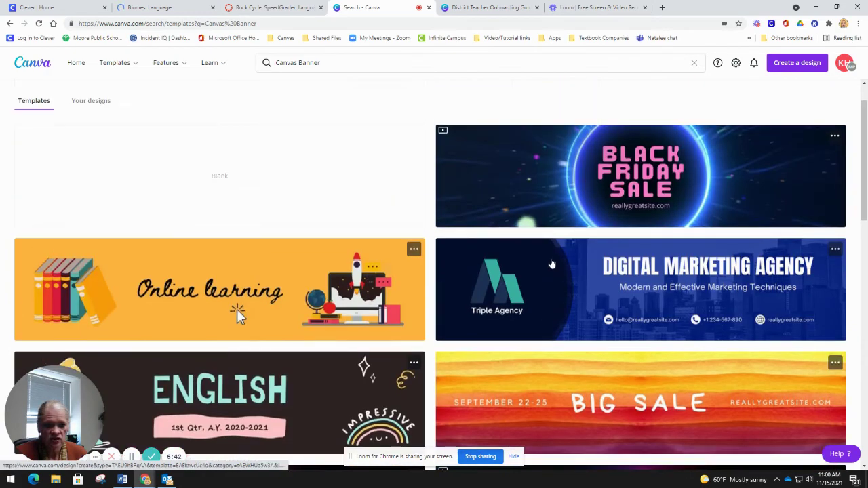
Step: Open the orange "Online learning" banner template and replace its heading text with "English"
scroll(238, 326, "down", 1)
left_click(233, 315)
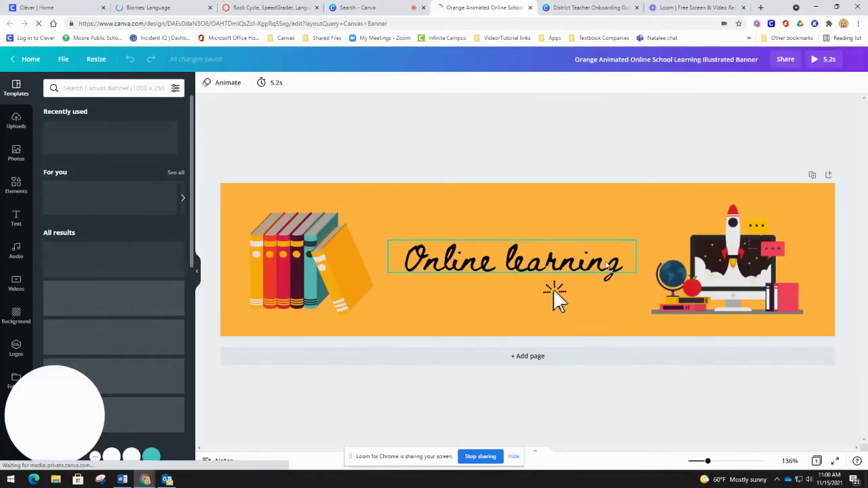
double_click(553, 289)
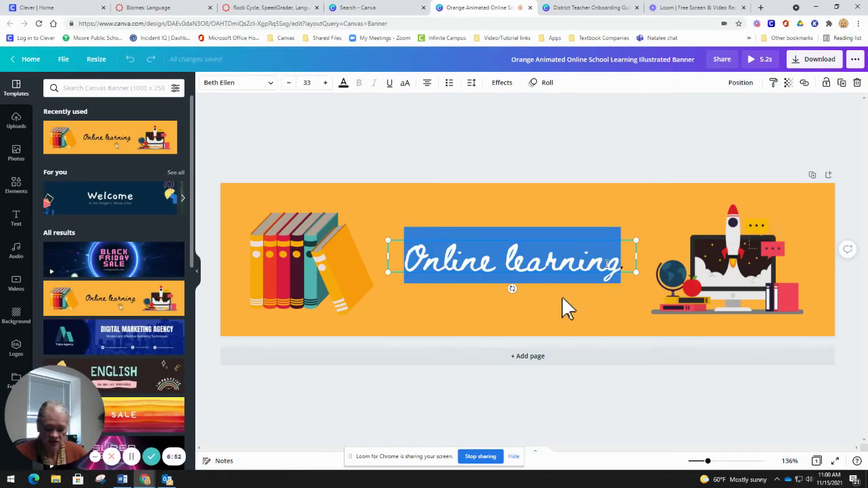
type("Engish")
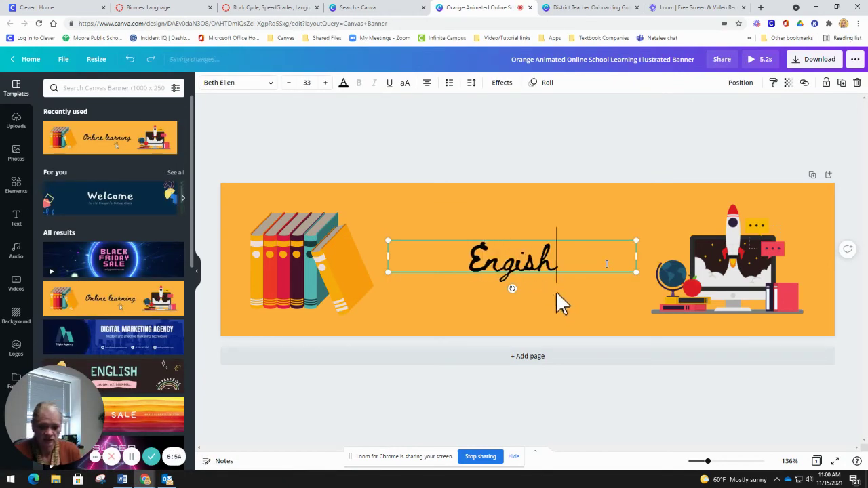
key("BackSpace")
key("BackSpace")
key("BackSpace")
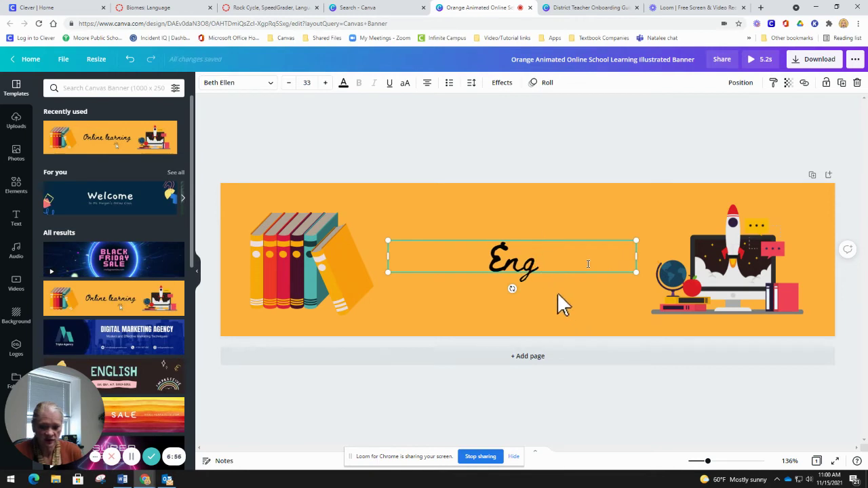
type("lish")
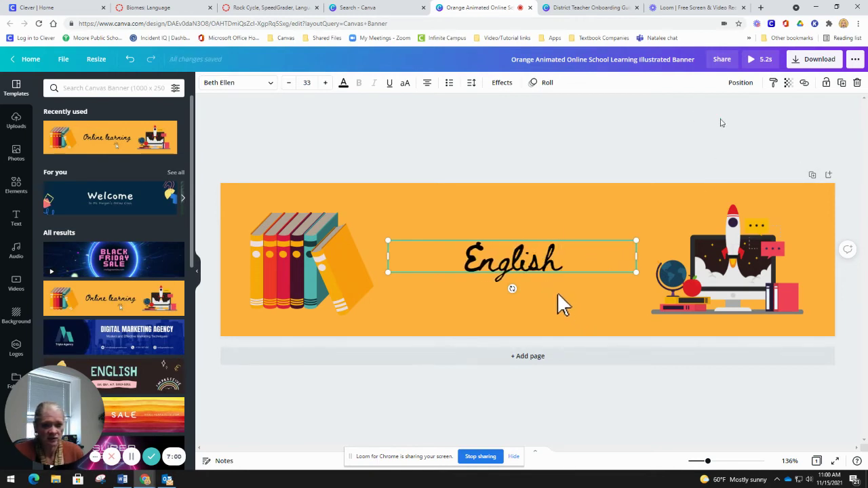
Step: Rename the banner design as "English banner"
left_click(556, 291)
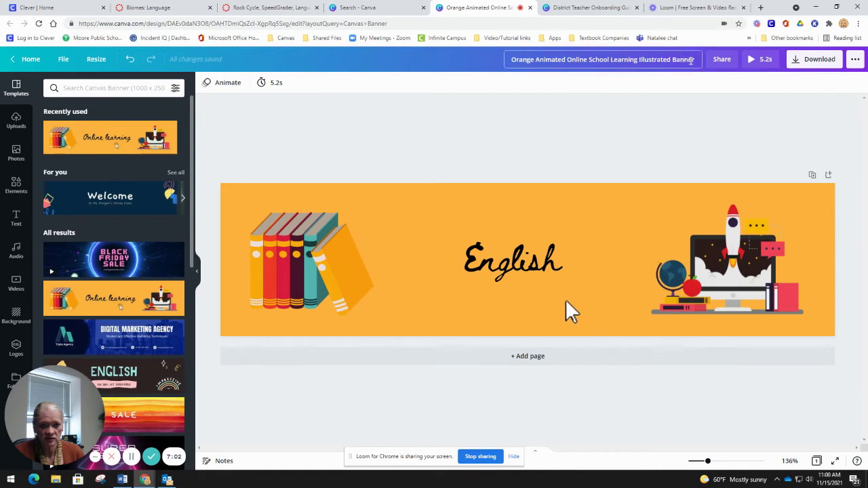
type("English banner")
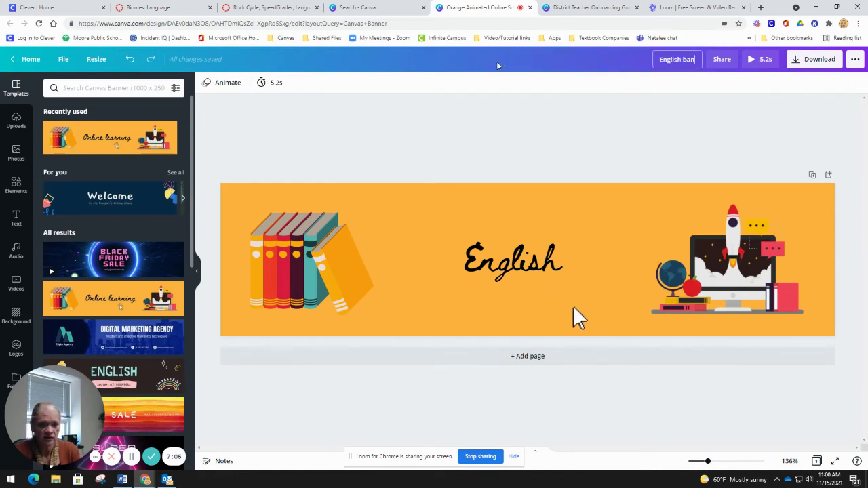
left_click(705, 128)
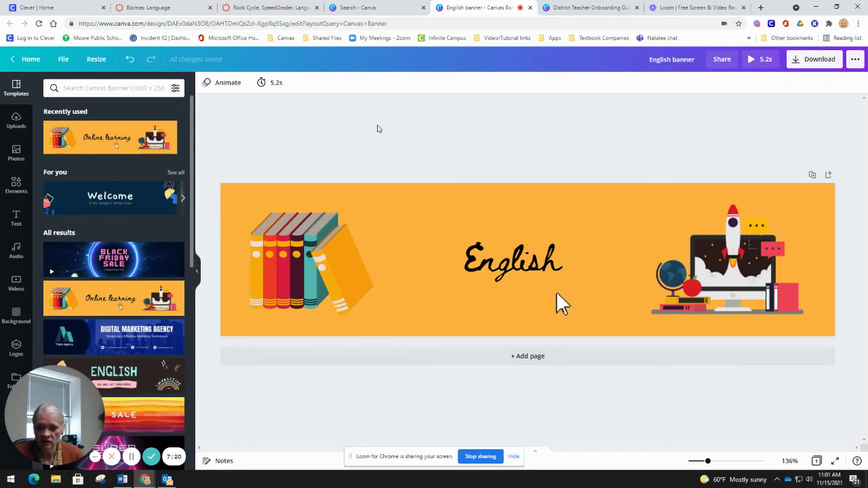
Step: Go back to the Canva home page and search the templates for Canvas Button
left_click(357, 7)
scroll(336, 138, "up", 2)
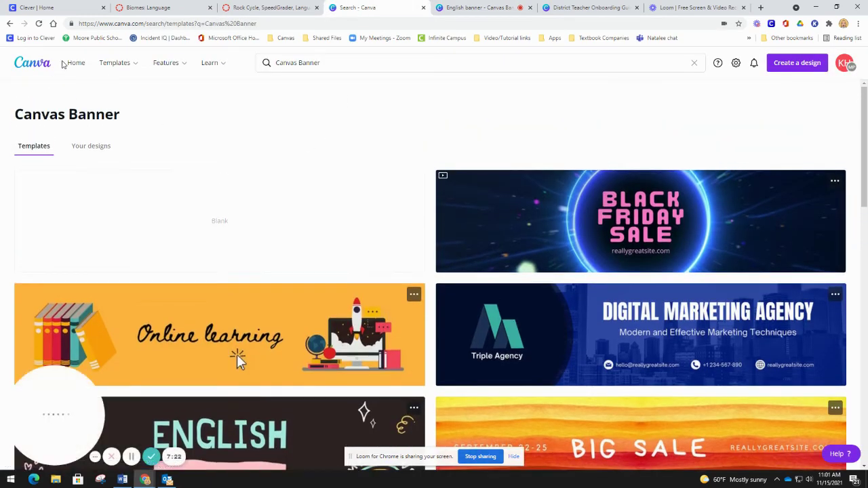
left_click(77, 63)
left_click(346, 64)
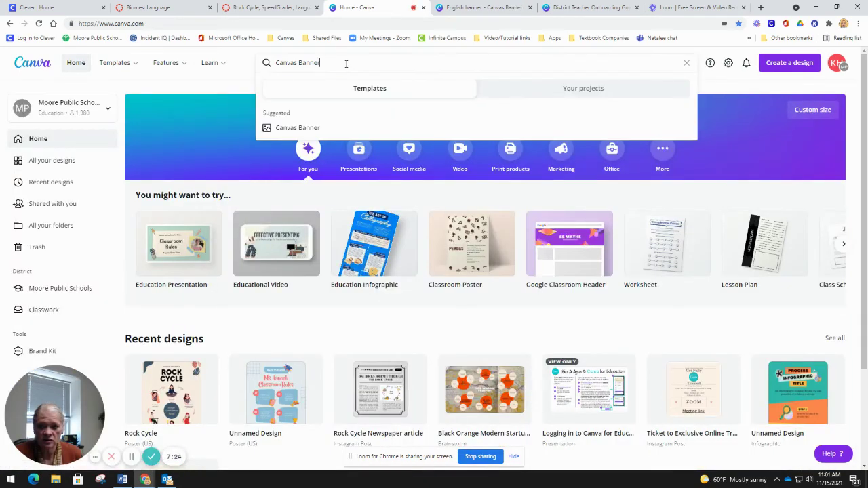
key("BackSpace")
key("BackSpace")
key("BackSpace")
type("button")
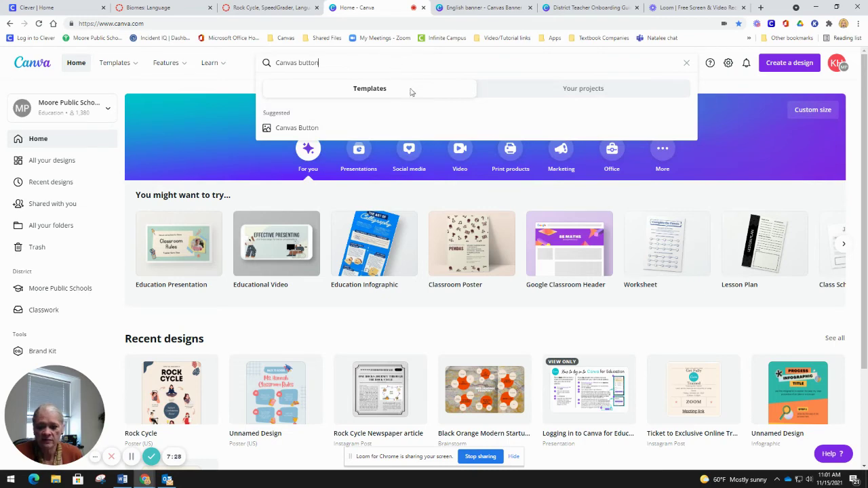
left_click(325, 128)
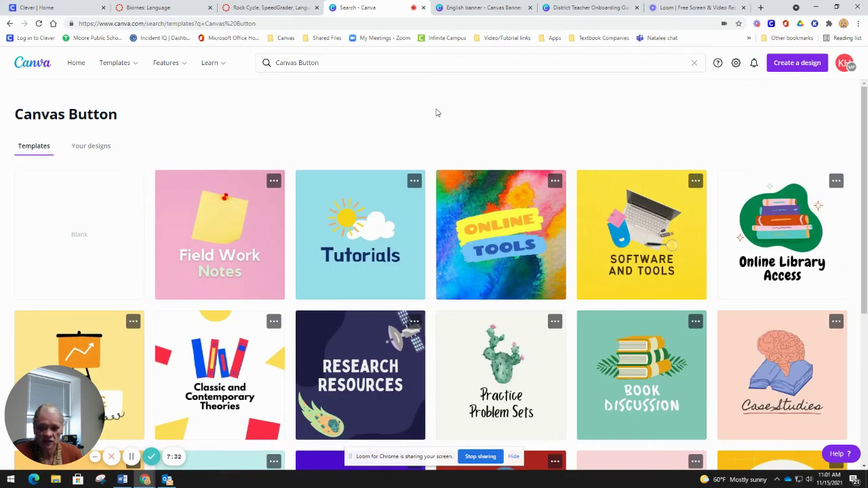
Step: Browse the button designs and open the "Classic and Contemporary Theories" template with the books
scroll(444, 203, "down", 3)
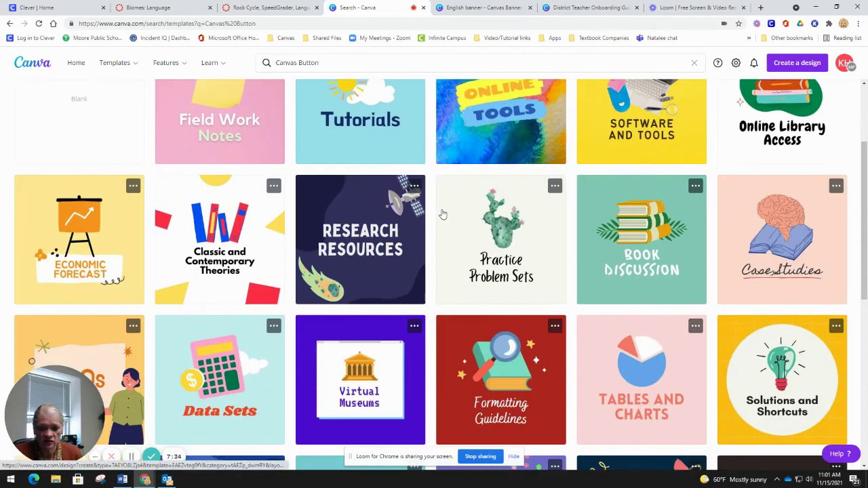
scroll(443, 215, "down", 2)
scroll(440, 280, "up", 1)
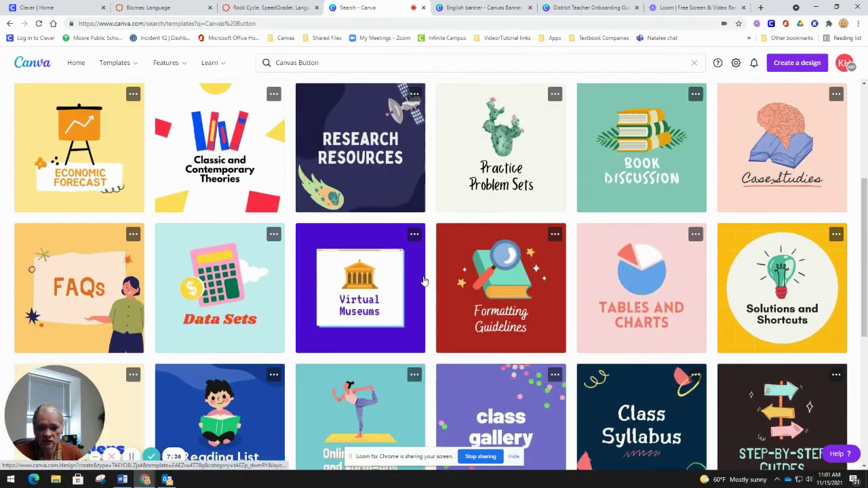
scroll(417, 285, "down", 1)
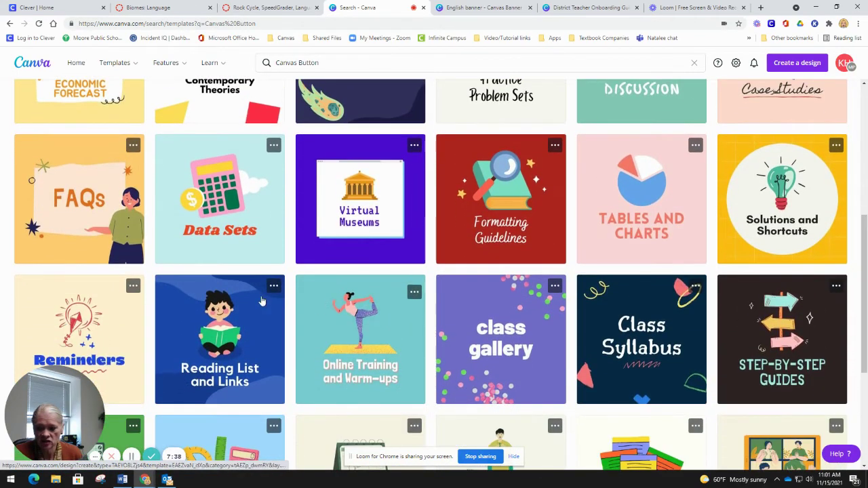
scroll(183, 230, "up", 2)
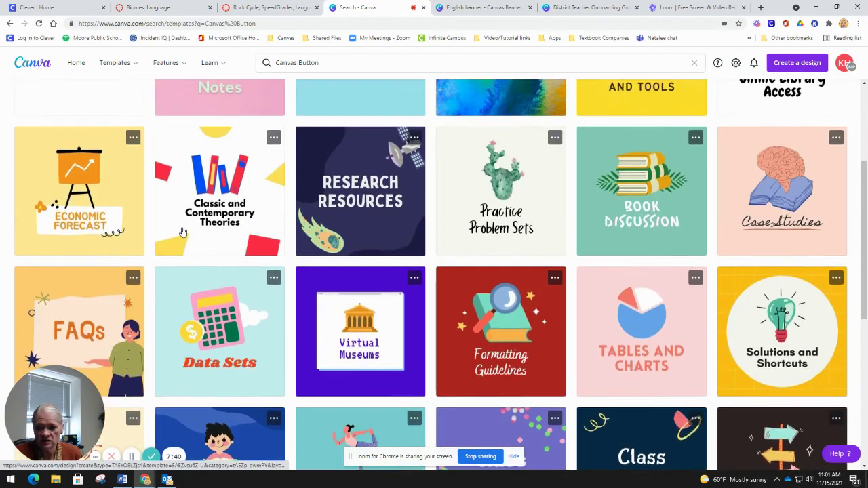
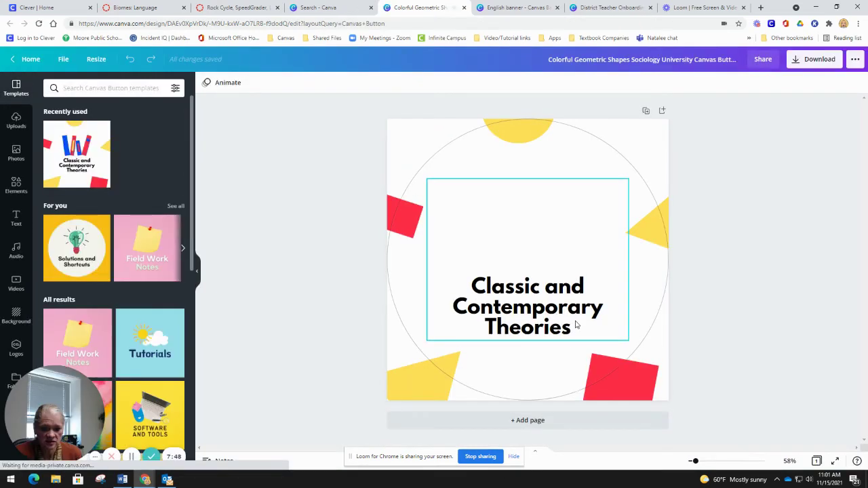
Step: Replace the button's "Classic and Contemporary Theories" text with "Reading"
left_click(566, 326)
double_click(566, 326)
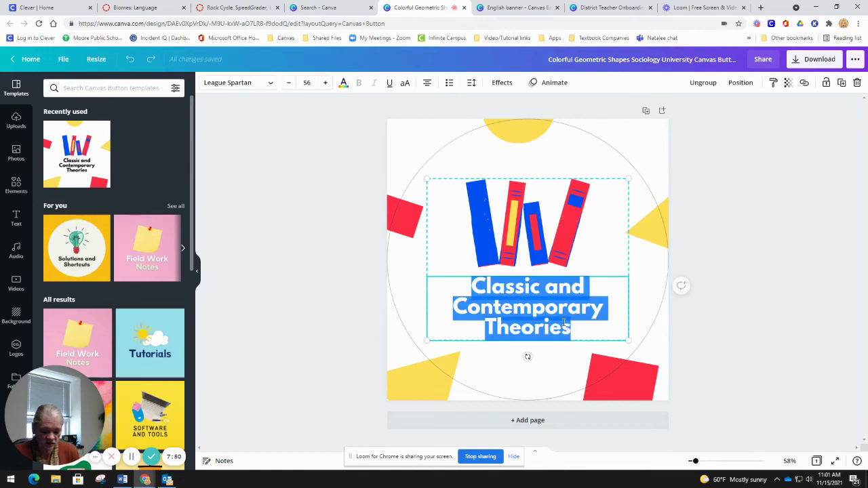
type("Red")
key("BackSpace")
type("ading")
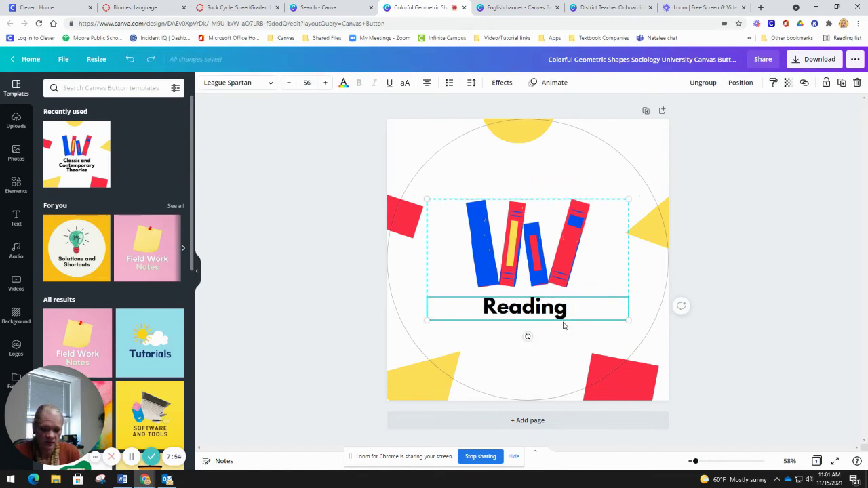
Step: Rename the button design as "Reading"
left_click(827, 215)
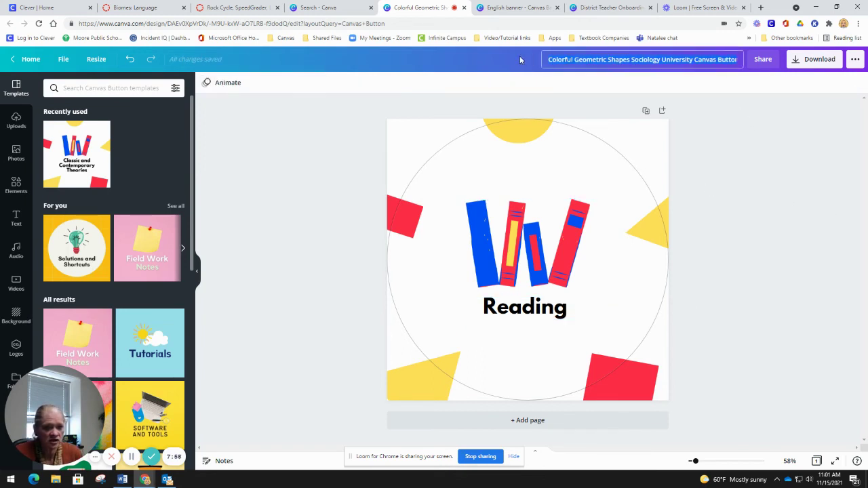
type("Readi")
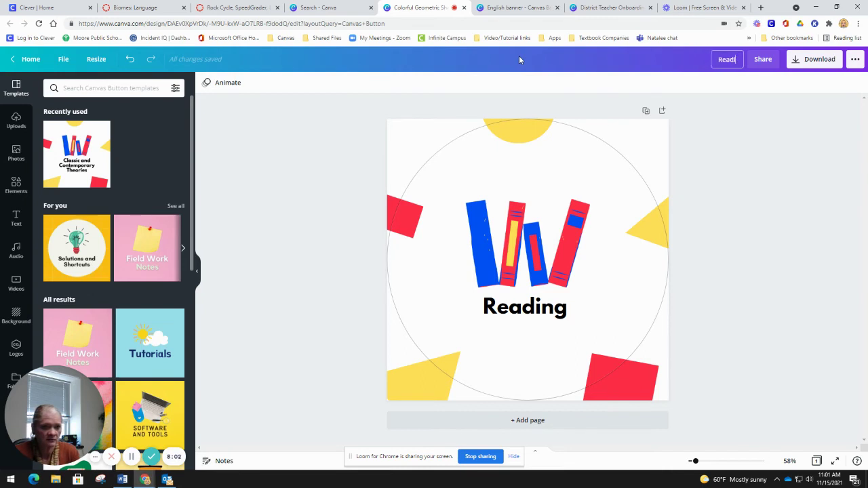
type("ng")
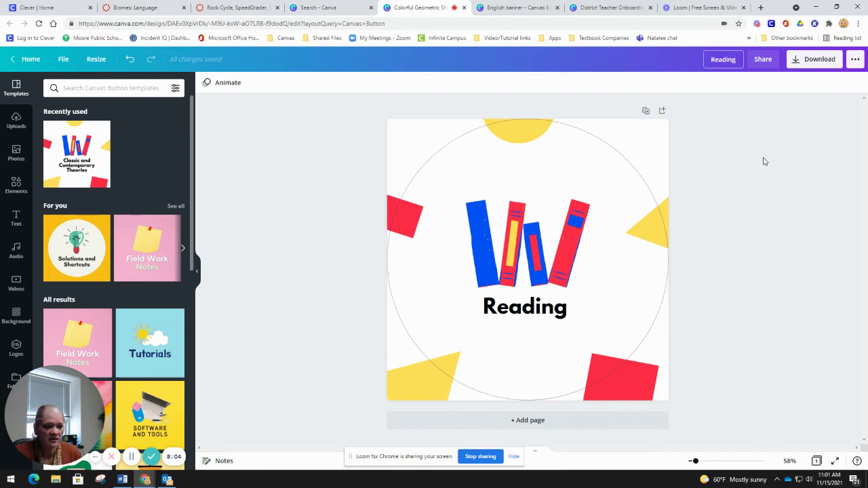
key("Return")
Step: Download the Reading button as a PNG image, save it as Reading on the Desktop and dismiss the saved-design dialog
left_click(814, 62)
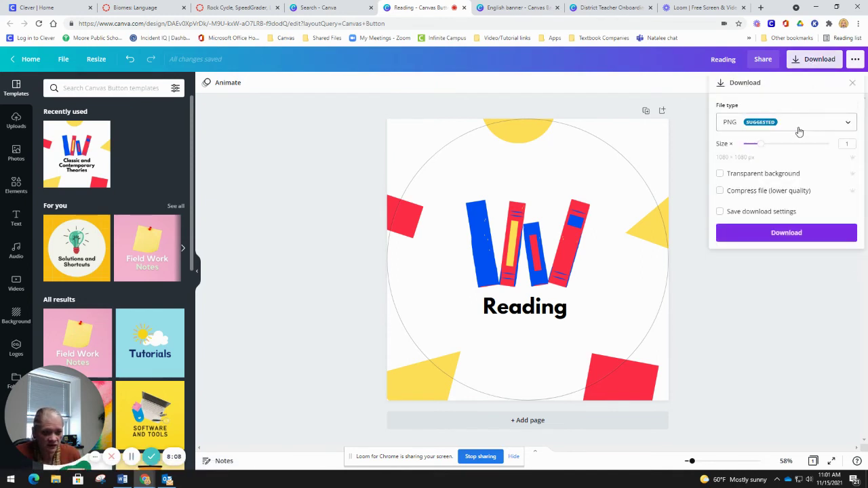
left_click(786, 232)
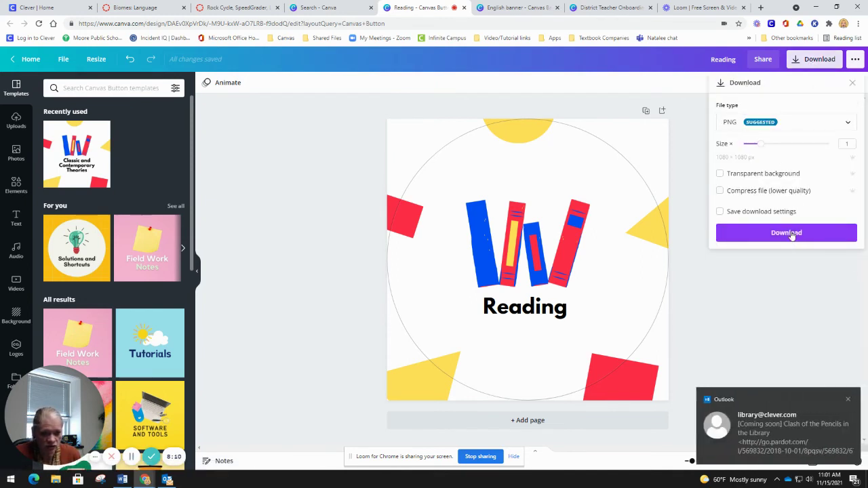
left_click(849, 401)
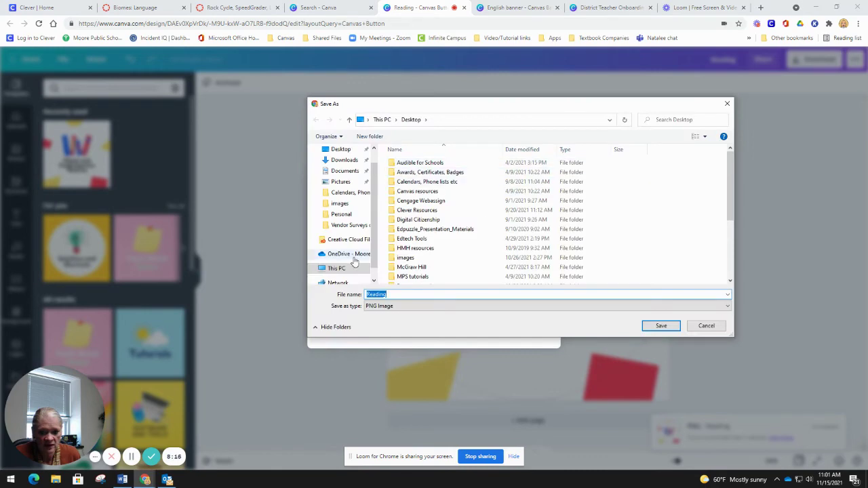
left_click(642, 293)
left_click(657, 327)
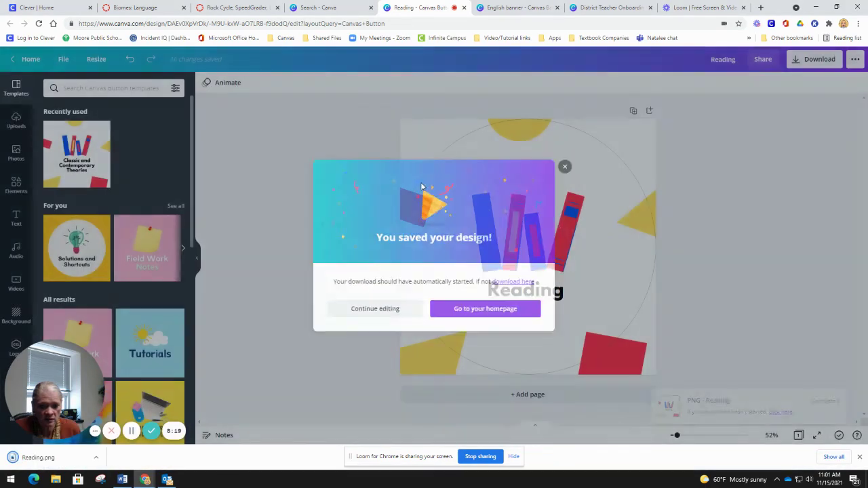
left_click(269, 61)
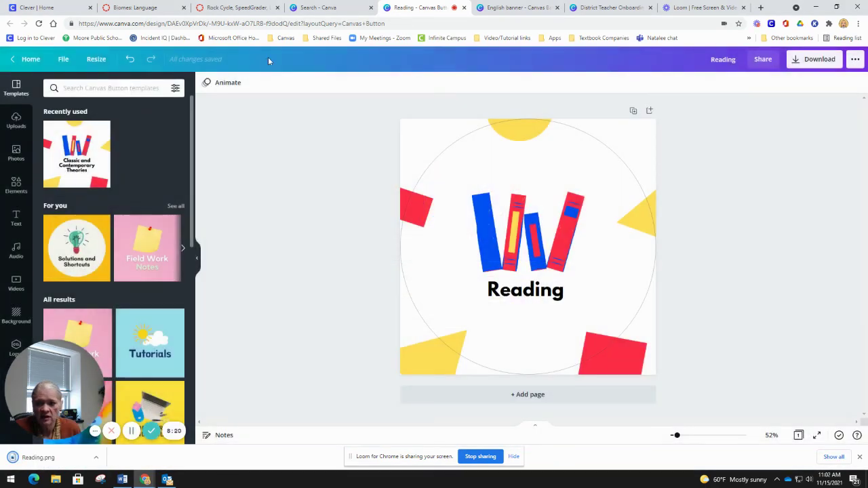
Step: Switch to the Canvas dashboard, look through the course cards and open the Language course
left_click(135, 7)
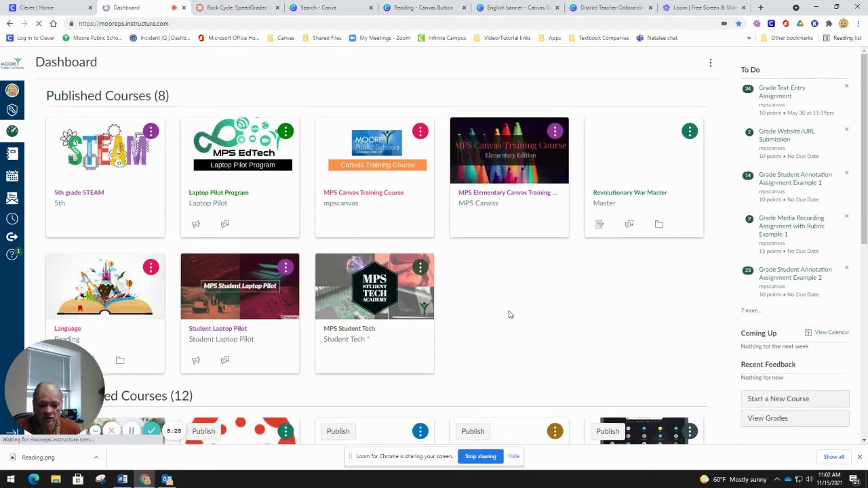
scroll(553, 299, "down", 2)
scroll(556, 285, "up", 2)
scroll(522, 273, "down", 5)
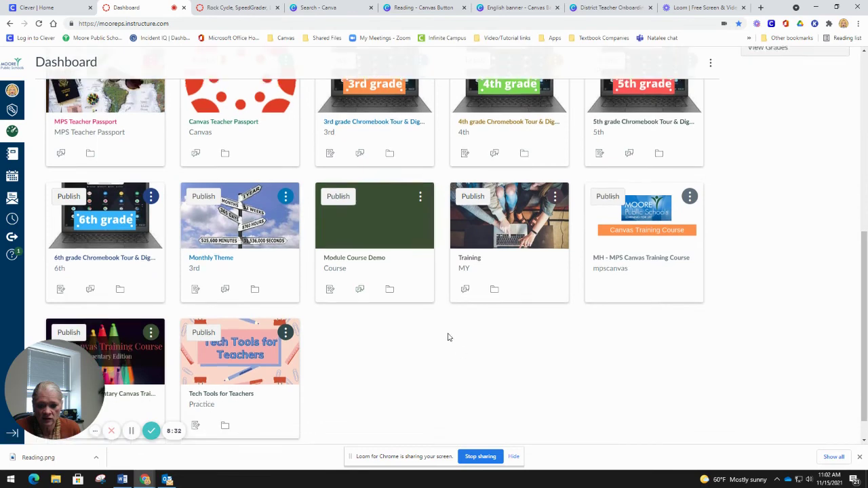
scroll(336, 383, "down", 1)
scroll(271, 213, "up", 6)
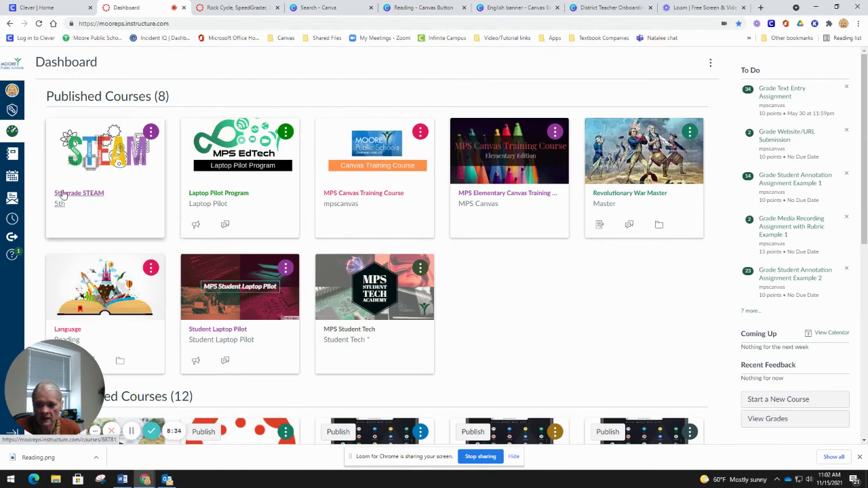
left_click(68, 329)
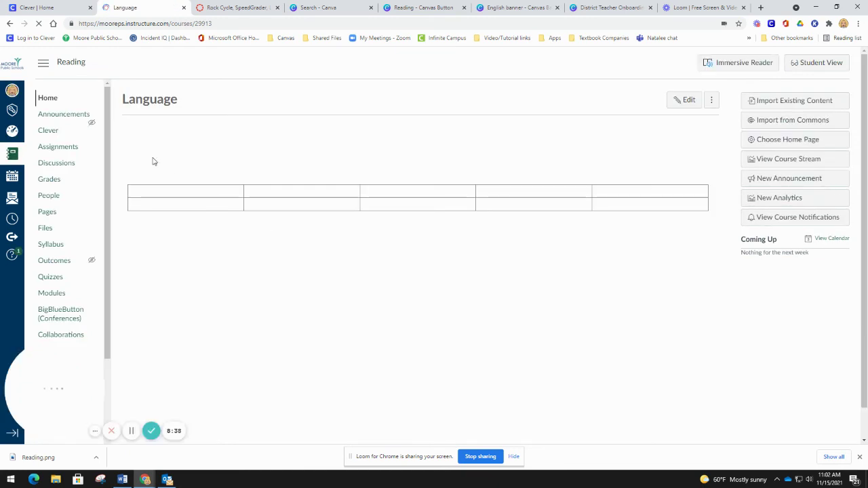
Step: Start a new page from the course's list of all pages and title it "Reading"
left_click(47, 213)
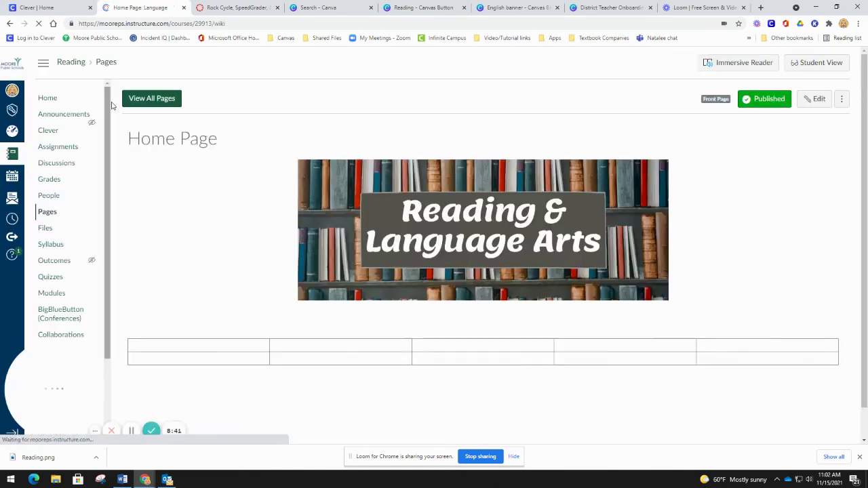
left_click(133, 100)
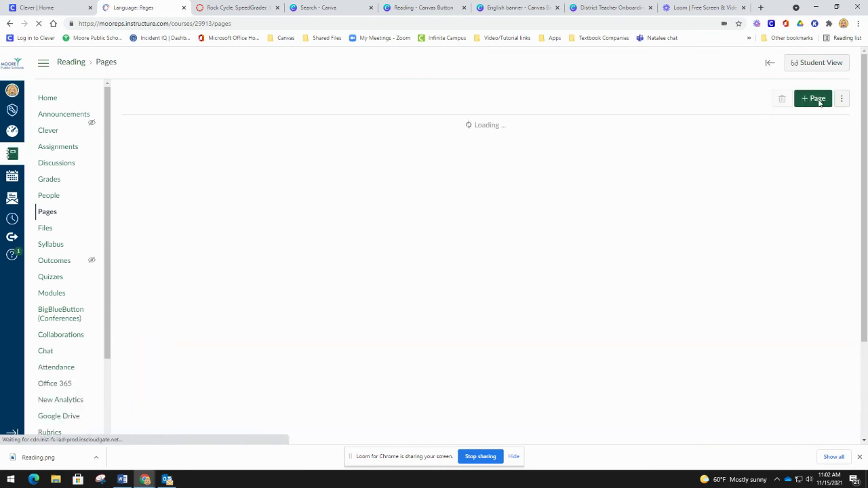
left_click(816, 100)
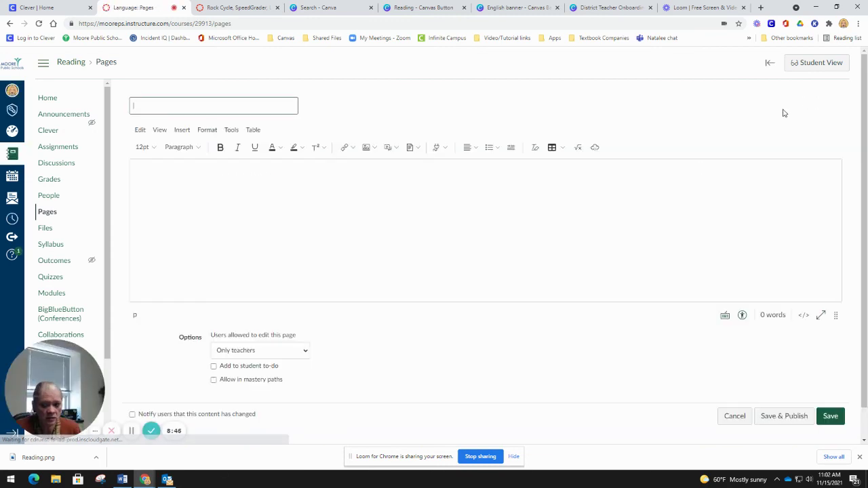
type("Reading")
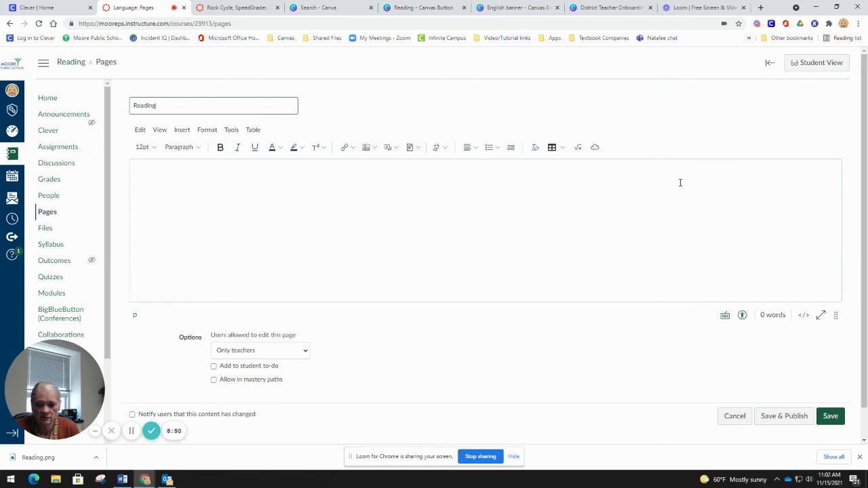
Step: Upload the downloaded Reading.png from the computer and insert it into the body of the new page
left_click(387, 174)
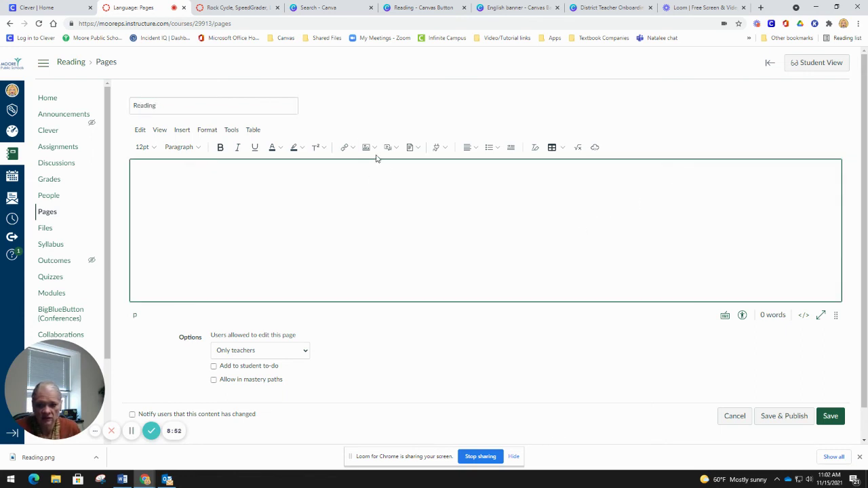
left_click(375, 149)
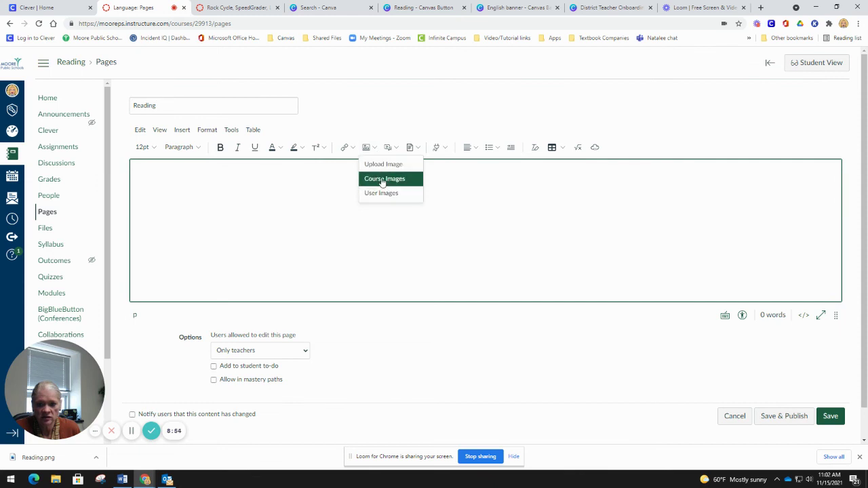
left_click(377, 164)
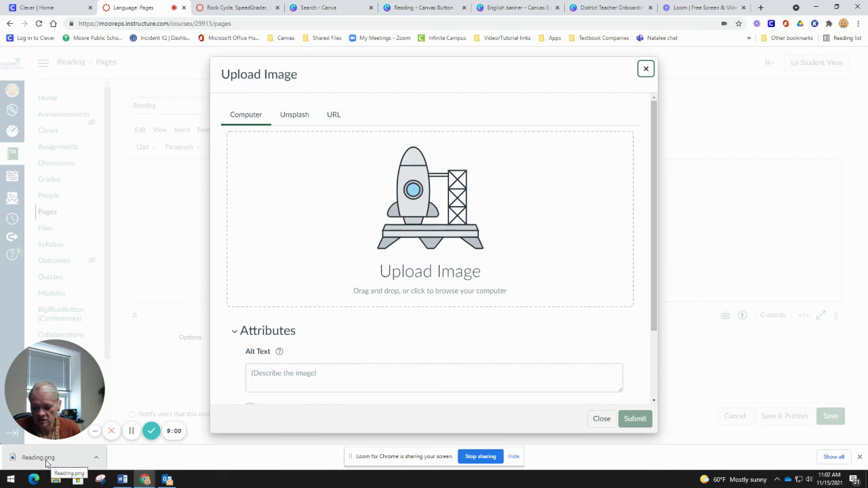
left_click_drag(46, 463, 377, 215)
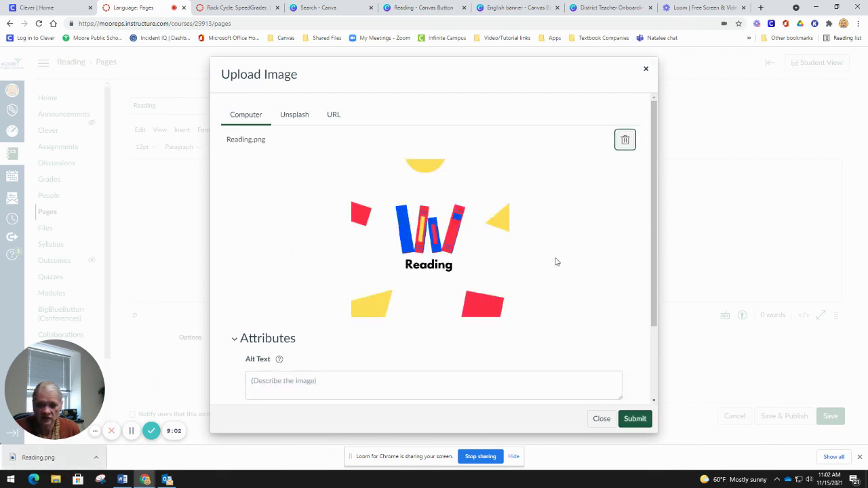
left_click(634, 419)
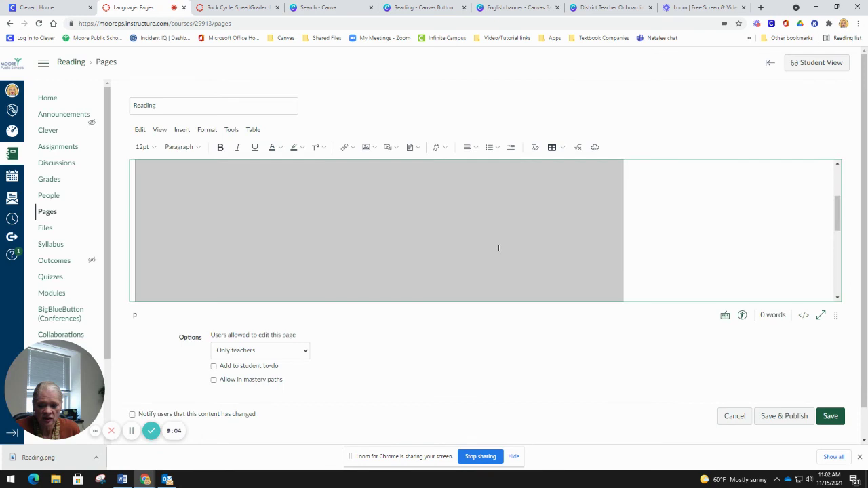
Step: Save the Reading page without publishing it and look over the inserted image on the saved page
left_click(828, 416)
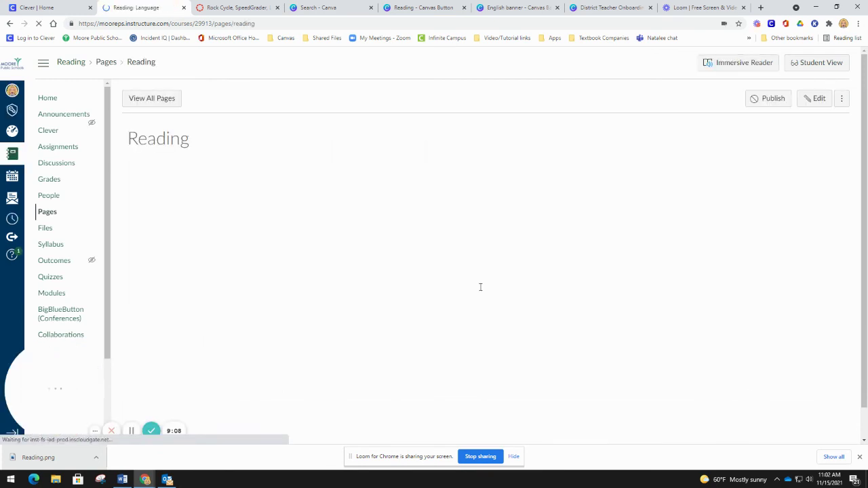
scroll(568, 282, "down", 1)
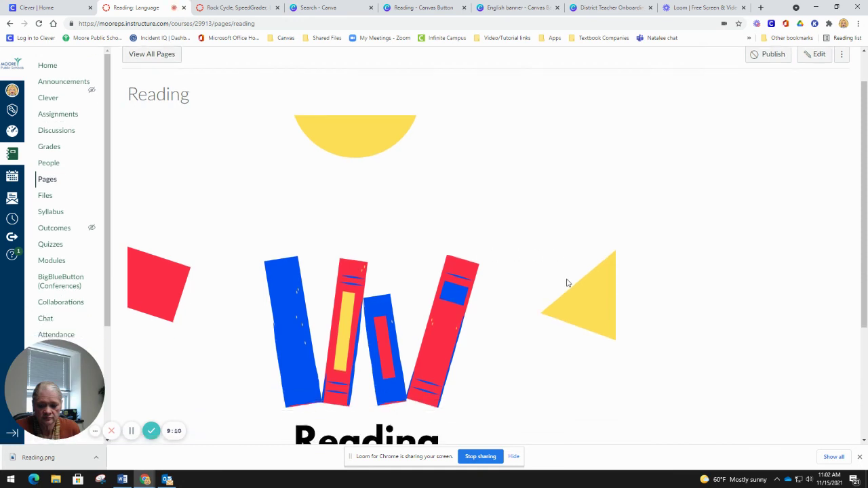
scroll(568, 282, "down", 3)
scroll(568, 283, "up", 3)
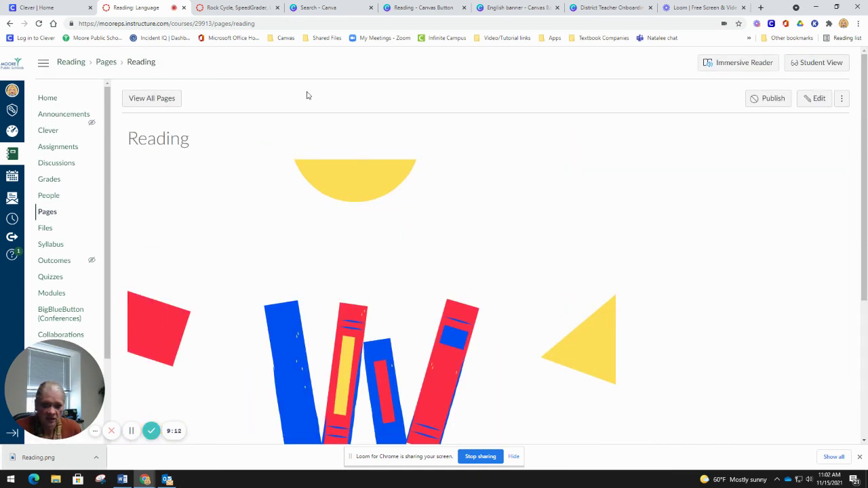